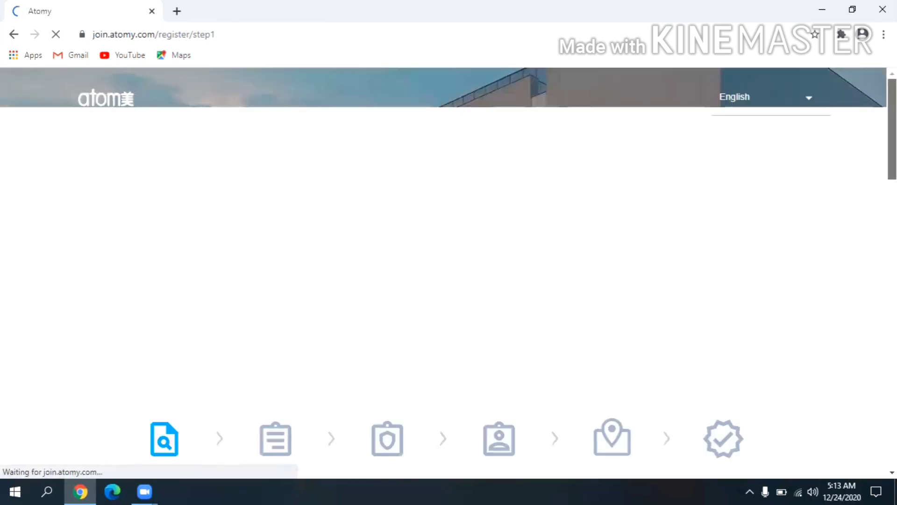
Accept the Membership Guide agreement at the bottom and advance to the Terms of Agreement step.
scroll(879, 220, down, 5)
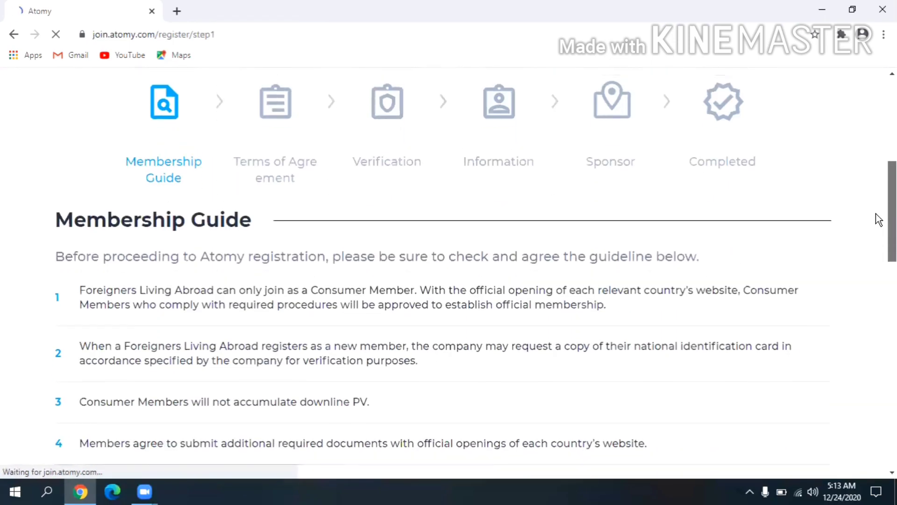
scroll(878, 220, down, 3)
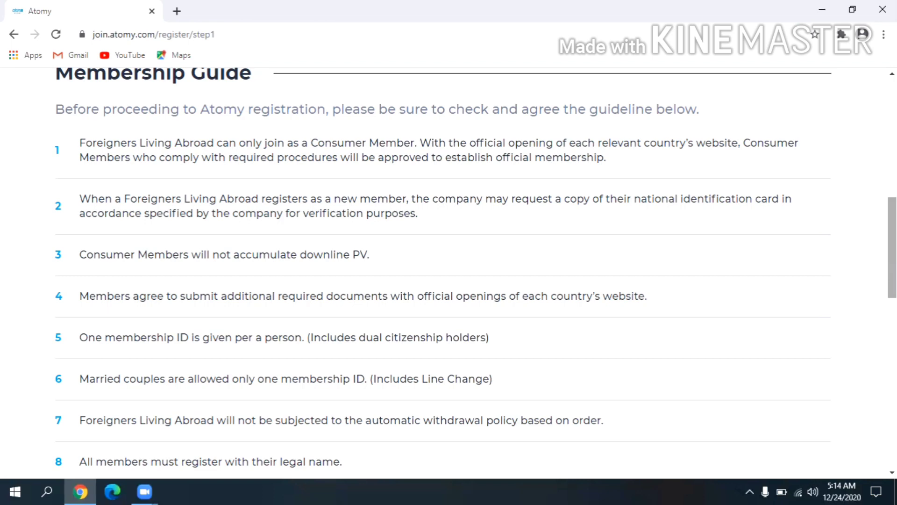
scroll(892, 247, down, 3)
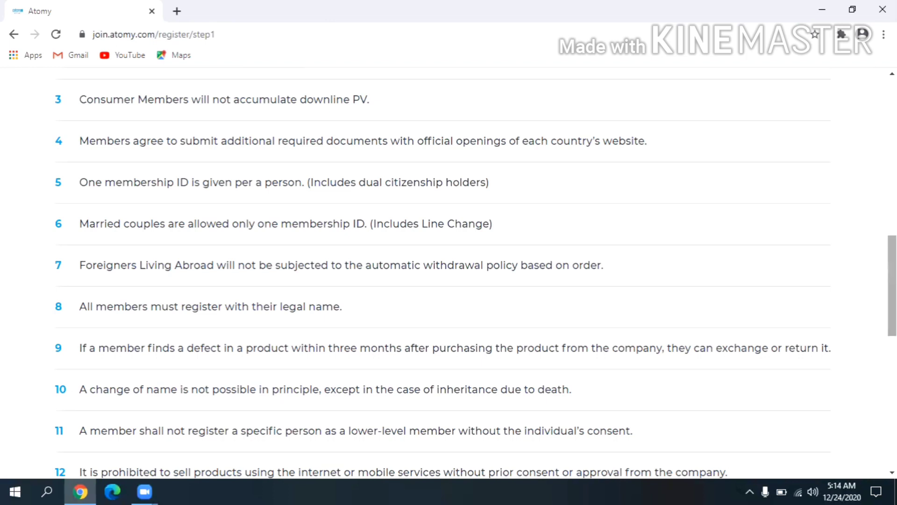
scroll(476, 266, down, 7)
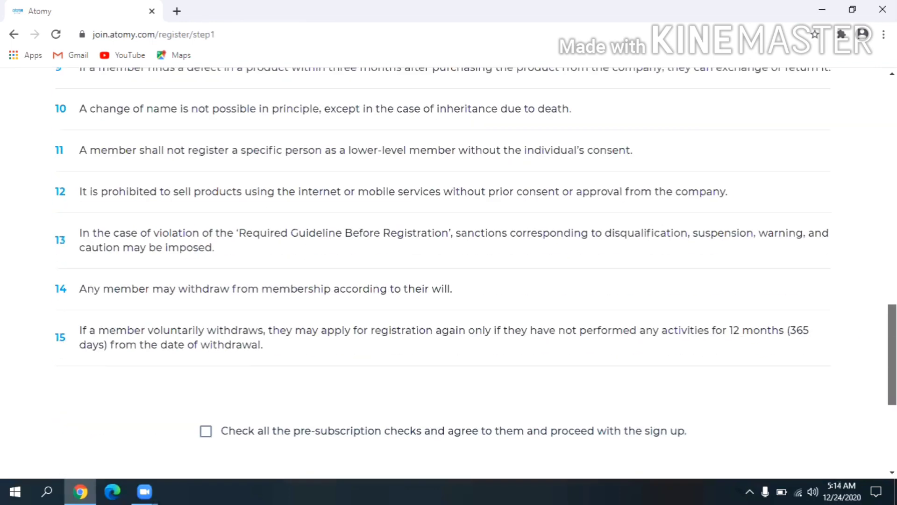
scroll(297, 199, down, 3)
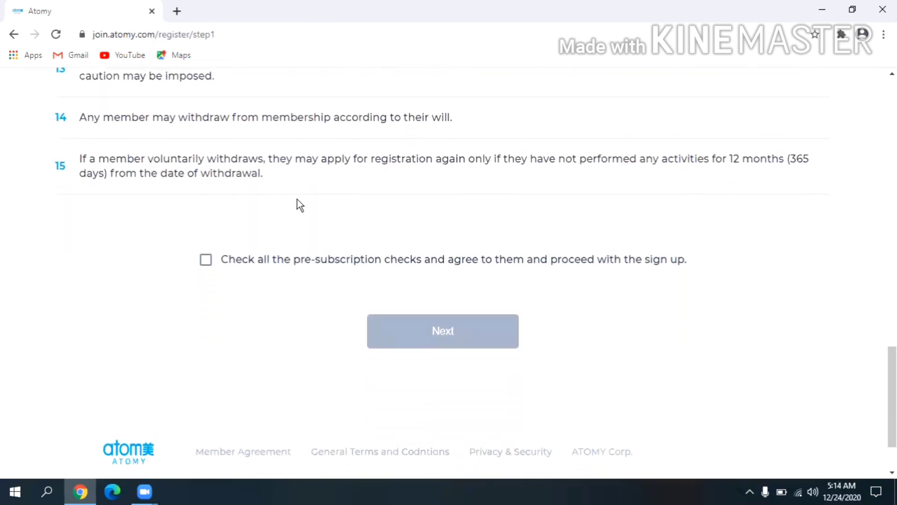
click(206, 260)
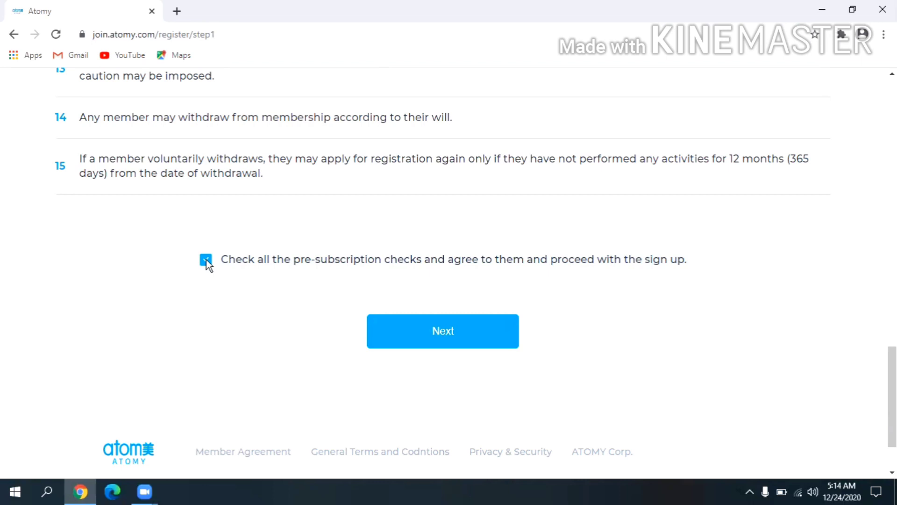
click(443, 335)
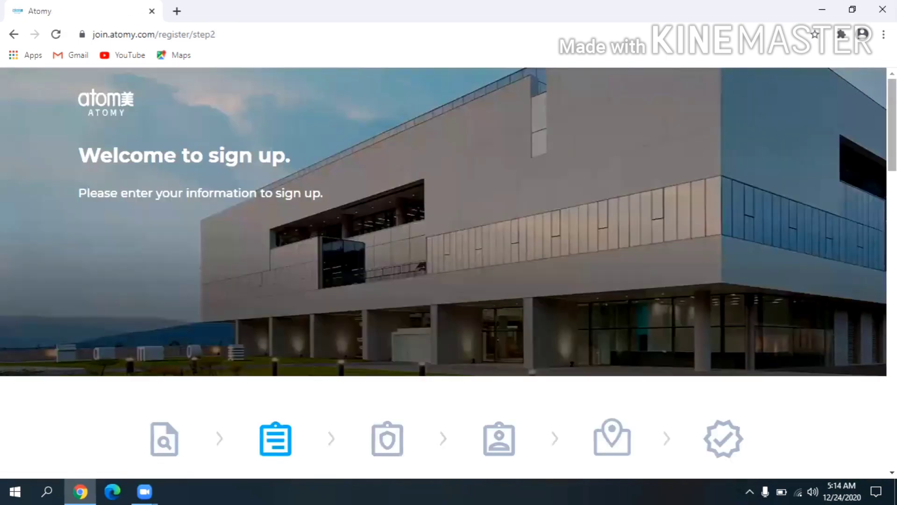
Agree to the General Terms & Conditions and Privacy & Security, then continue to Verification.
scroll(448, 271, down, 10)
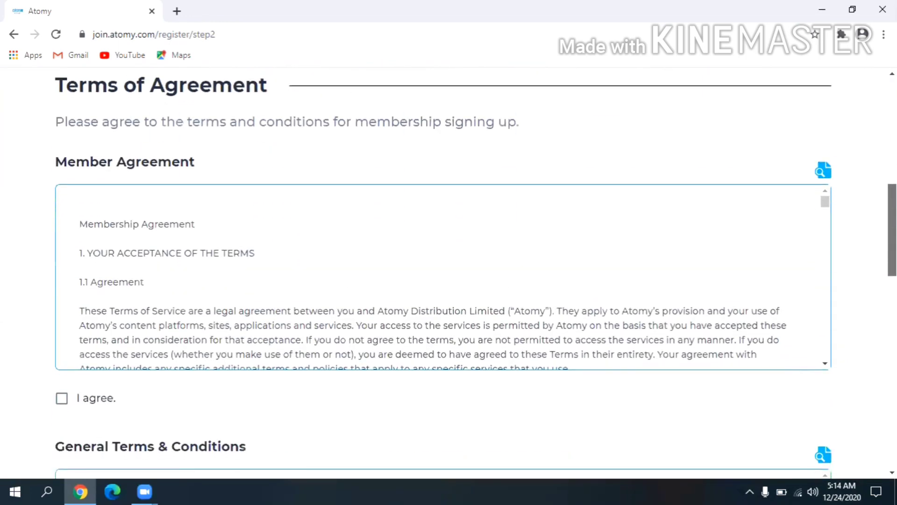
scroll(449, 271, down, 2)
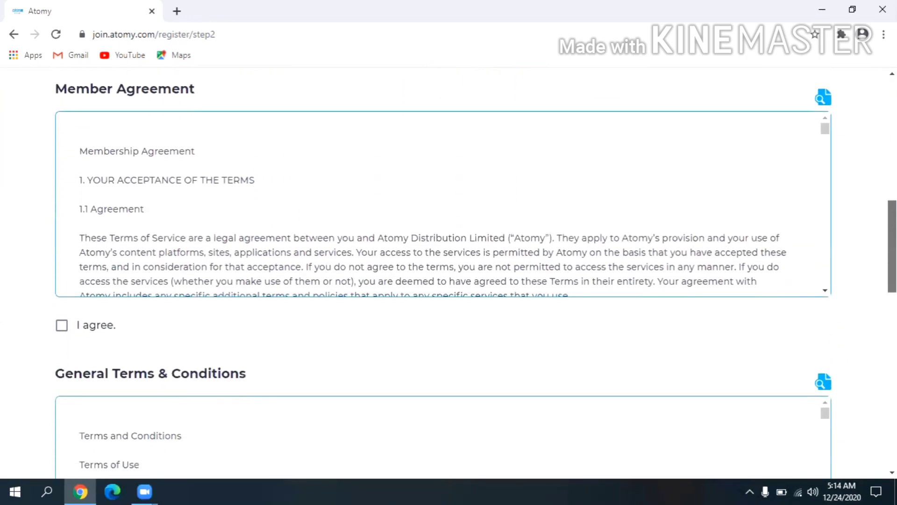
scroll(449, 271, down, 1)
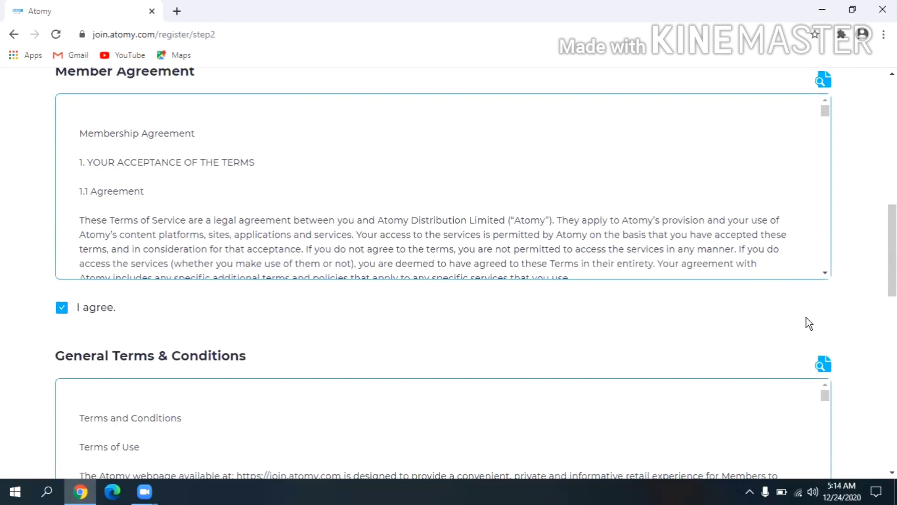
scroll(161, 301, down, 5)
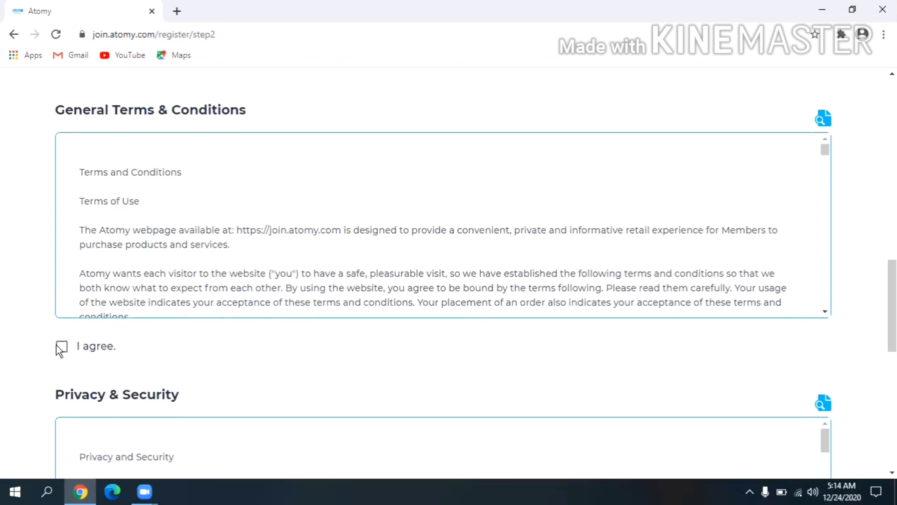
click(56, 346)
scroll(57, 347, down, 7)
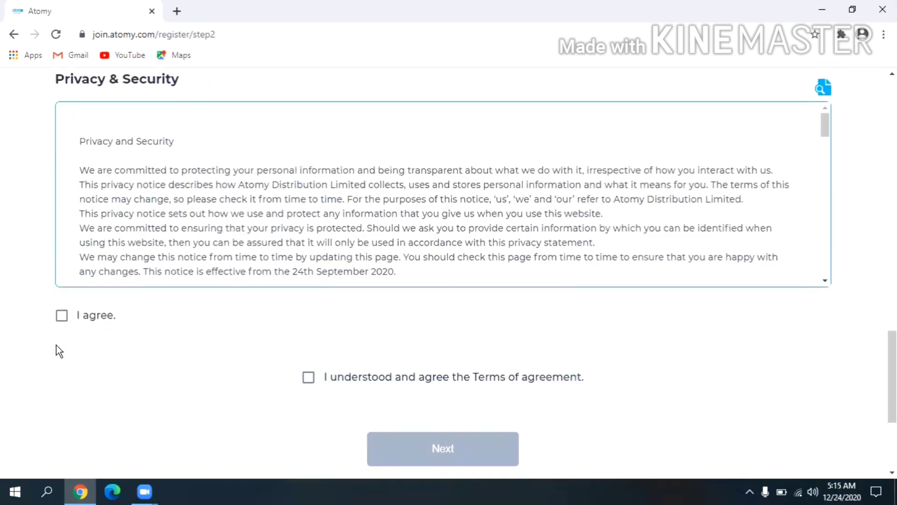
click(62, 316)
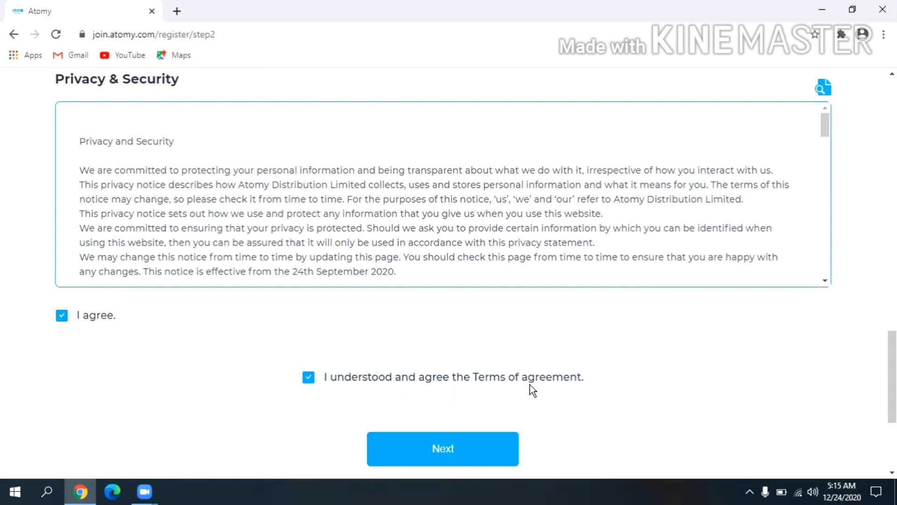
click(476, 445)
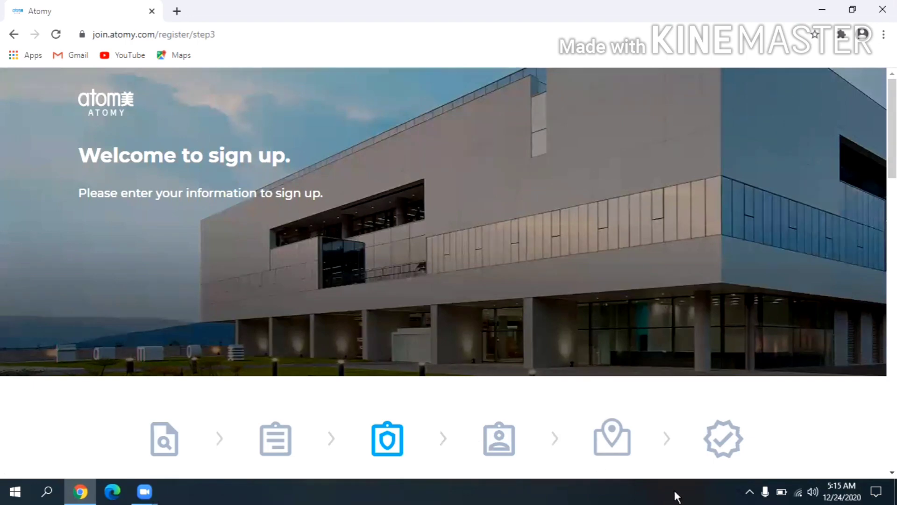
Fill the first and last name fields from the saved autofill suggestions.
scroll(882, 212, down, 9)
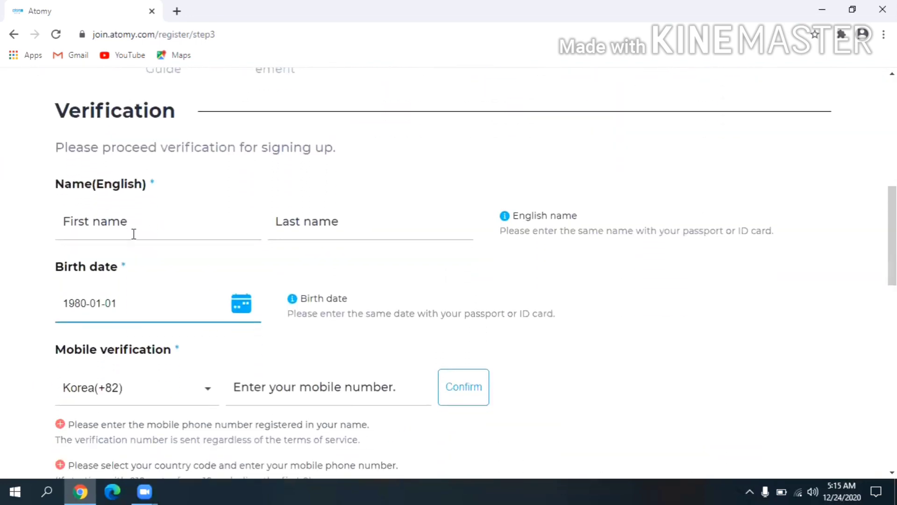
click(136, 225)
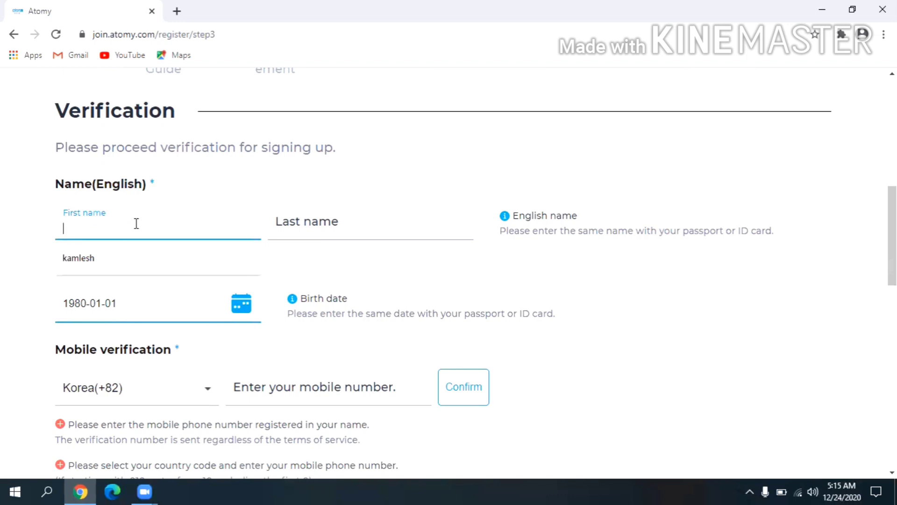
click(124, 255)
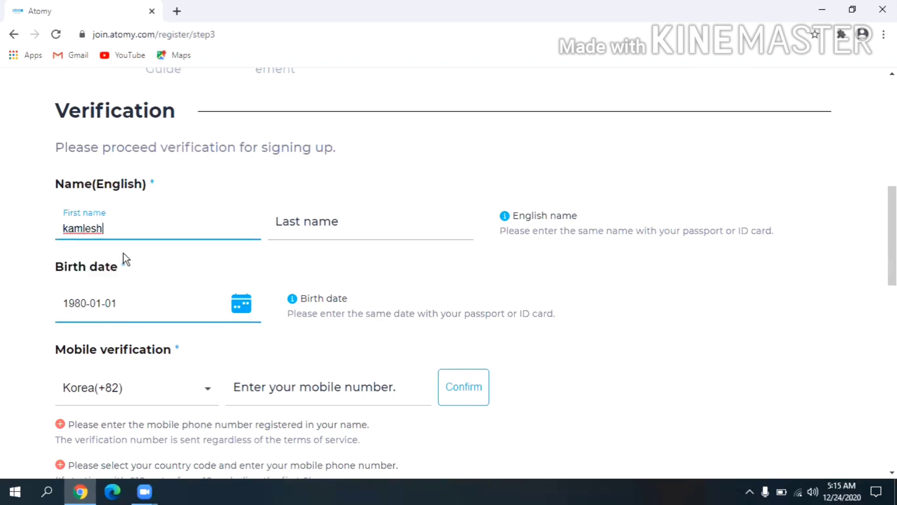
click(287, 224)
click(285, 247)
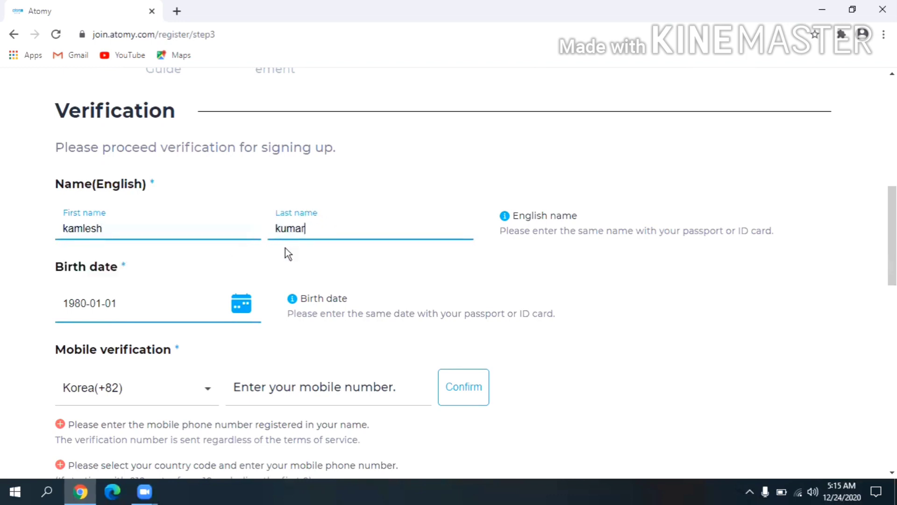
click(241, 304)
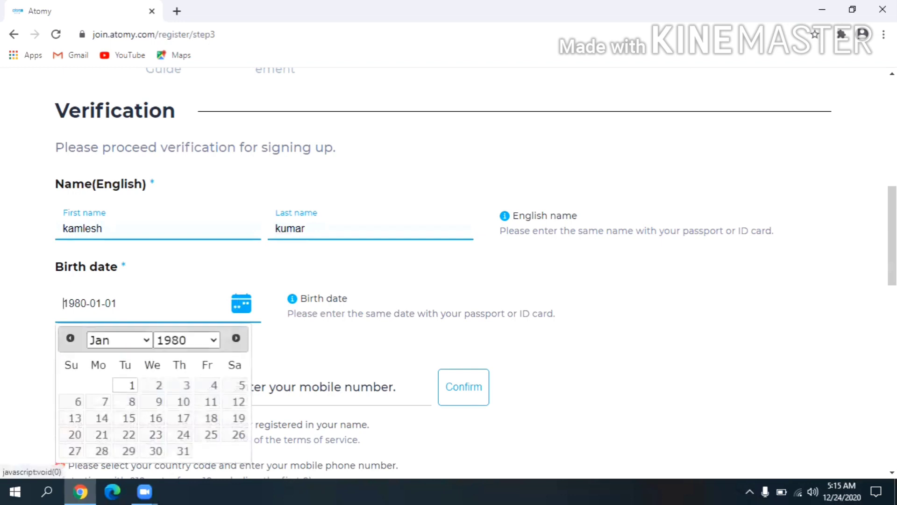
key(Escape)
scroll(475, 273, down, 3)
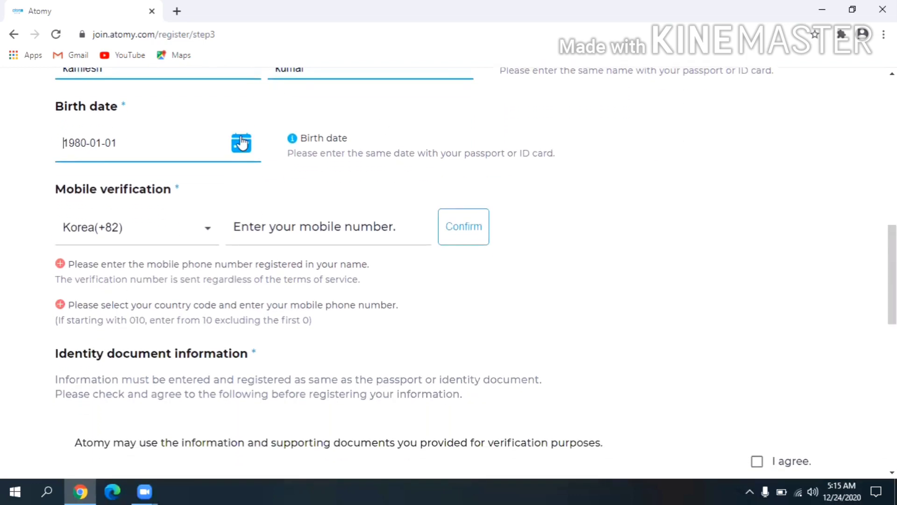
click(242, 143)
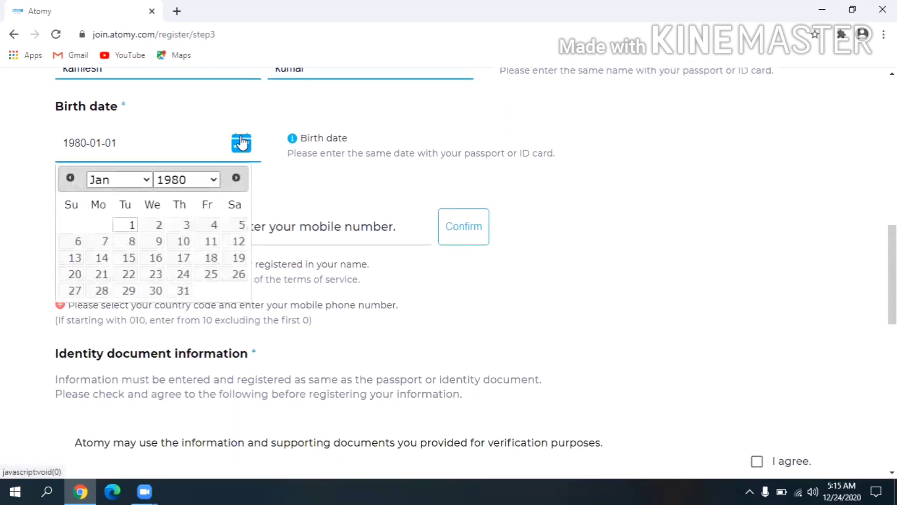
click(209, 178)
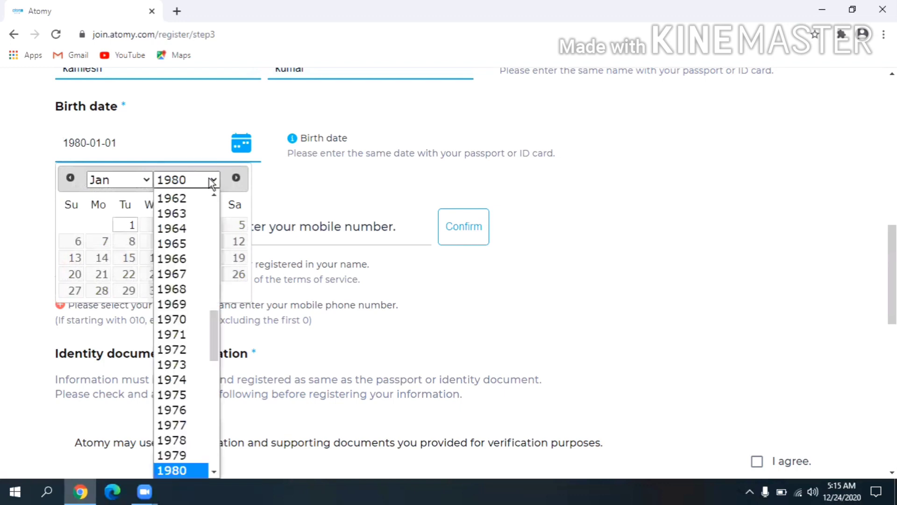
scroll(210, 293, up, 1)
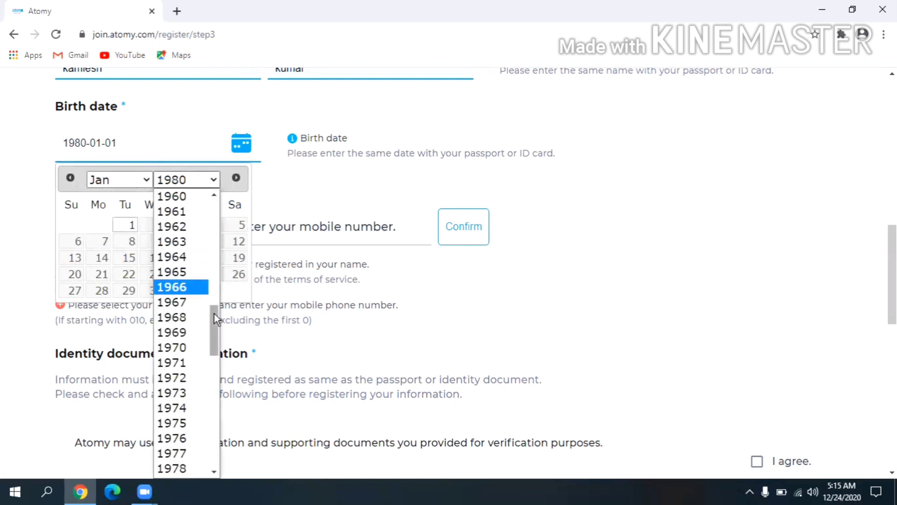
drag(216, 320, 205, 378)
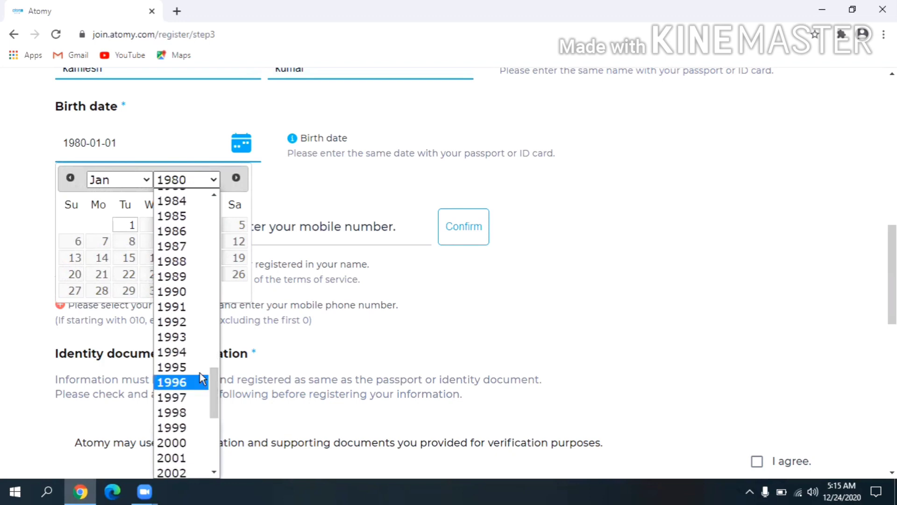
click(172, 352)
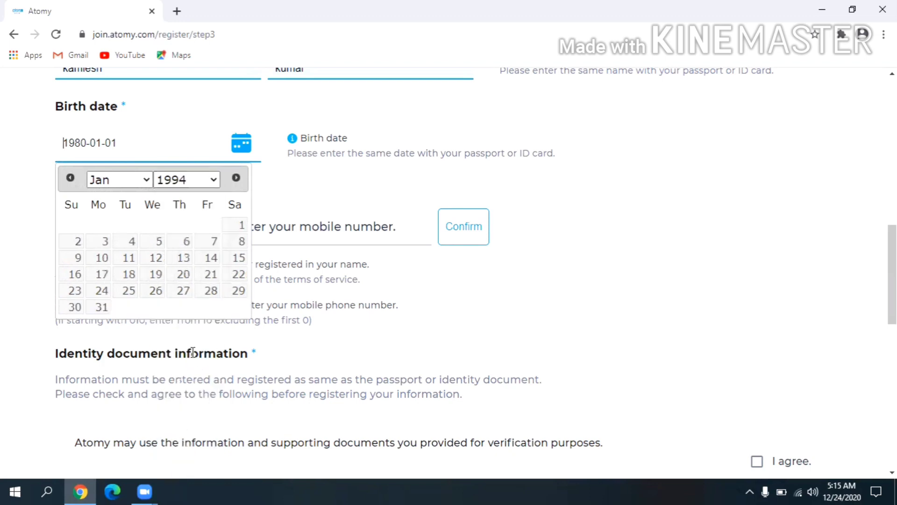
click(146, 179)
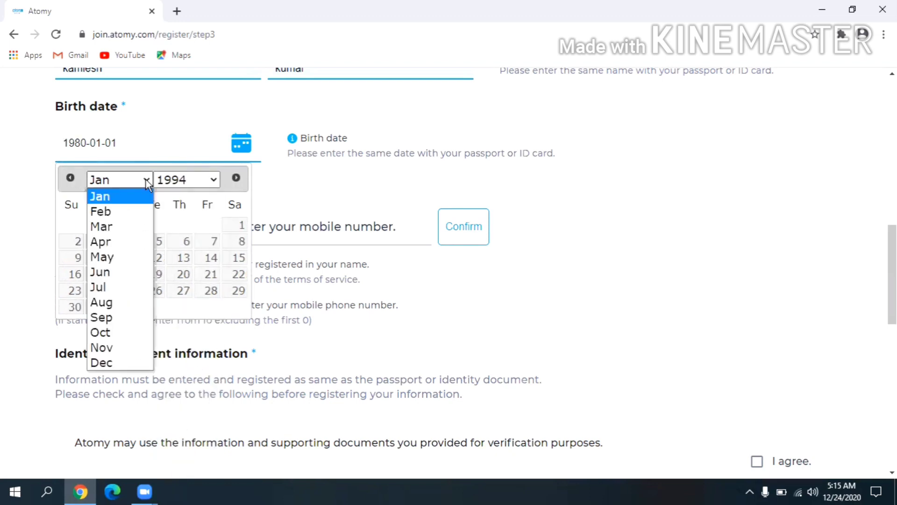
click(125, 304)
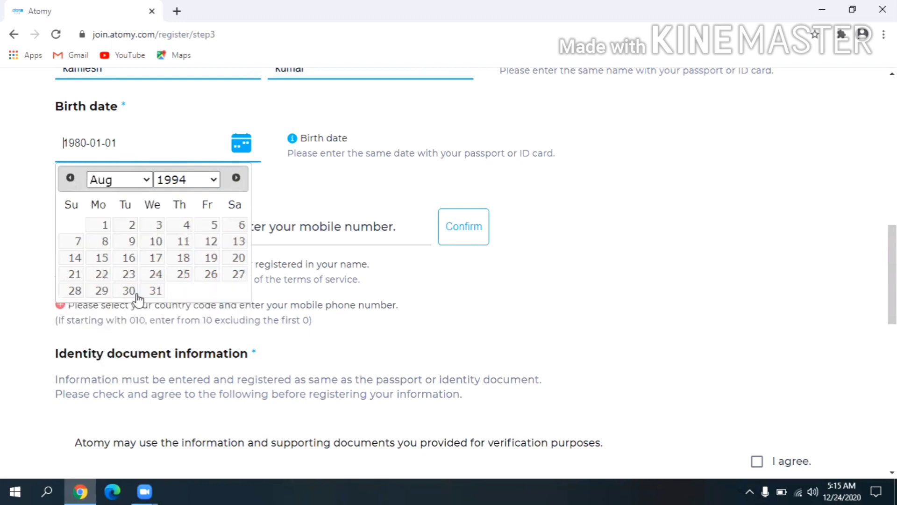
click(209, 258)
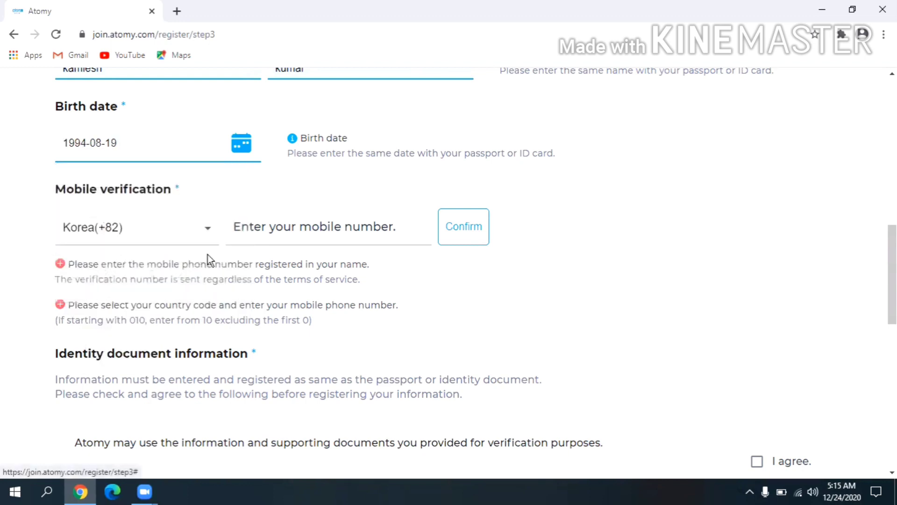
Set the mobile country code to Nepal(+977) and enter the mobile phone number.
click(195, 229)
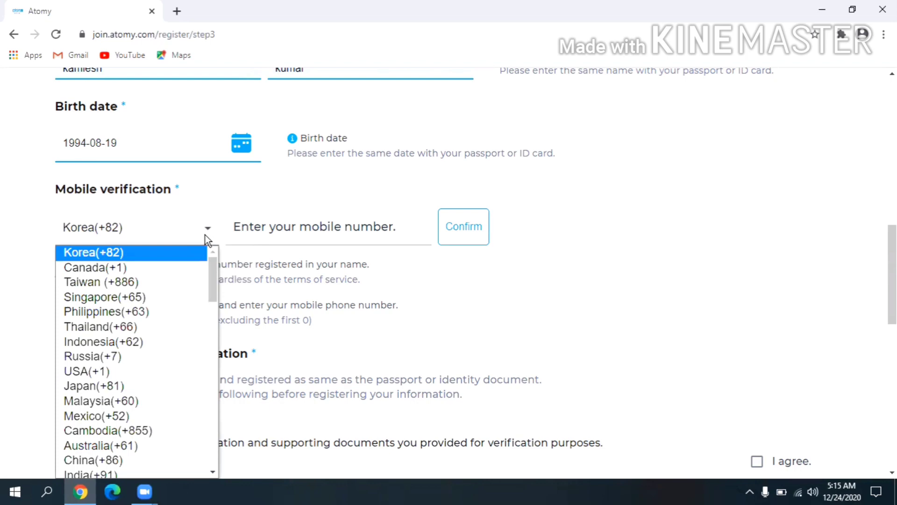
drag(214, 274, 182, 443)
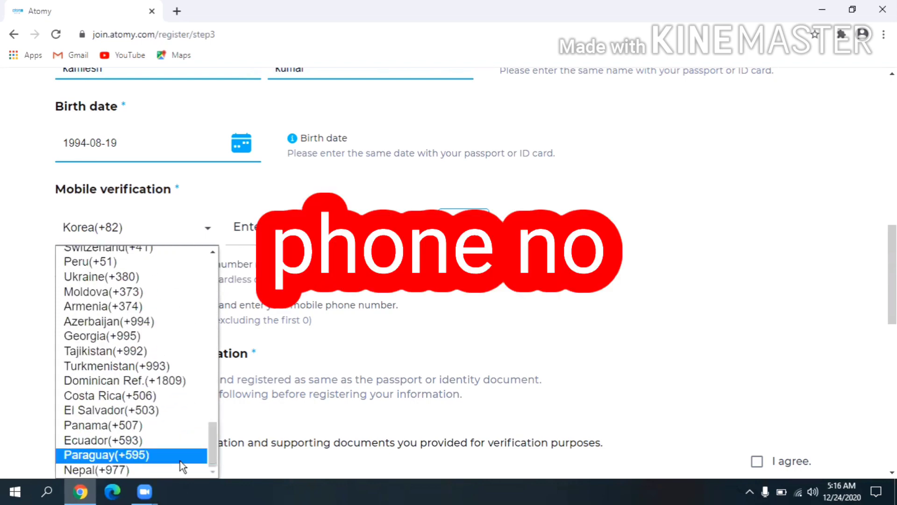
click(160, 469)
click(299, 229)
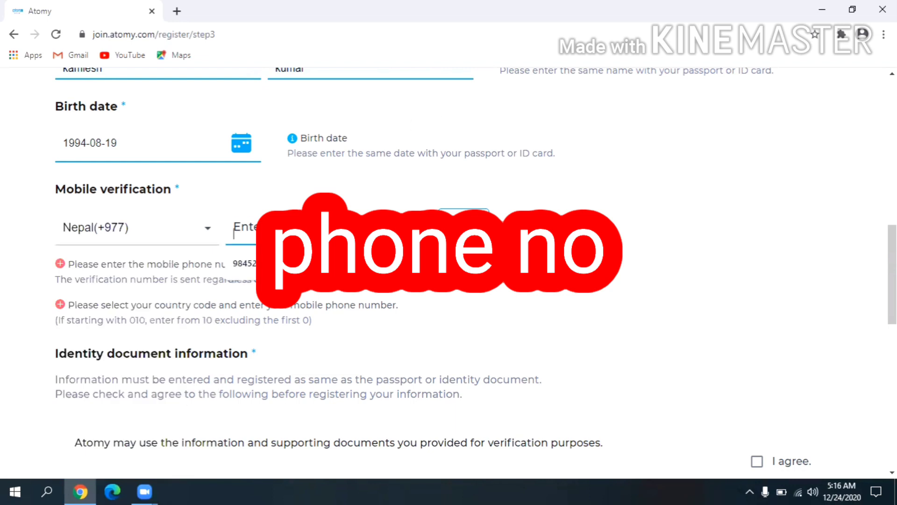
text(9821)
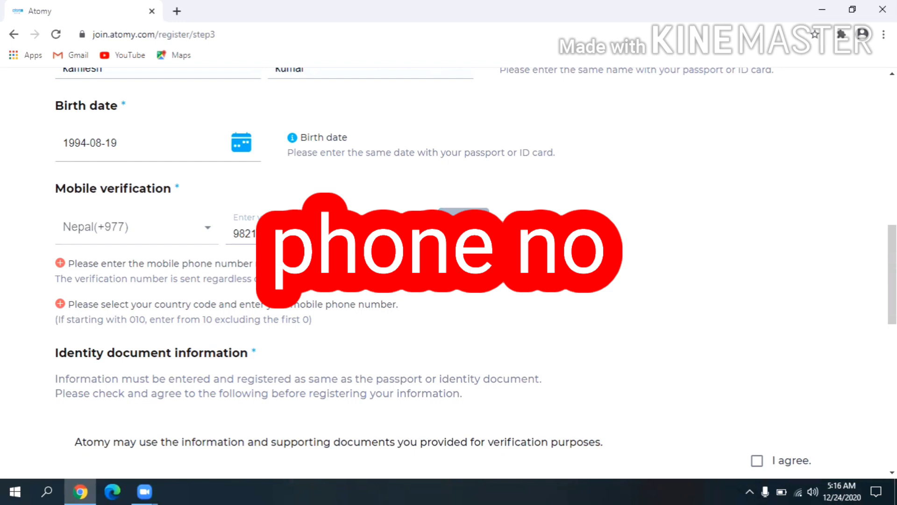
scroll(476, 272, down, 3)
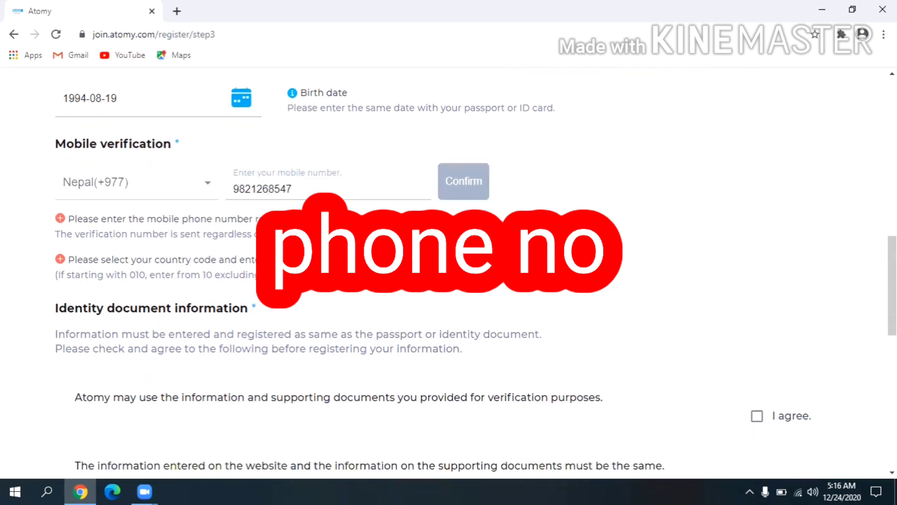
scroll(530, 251, down, 3)
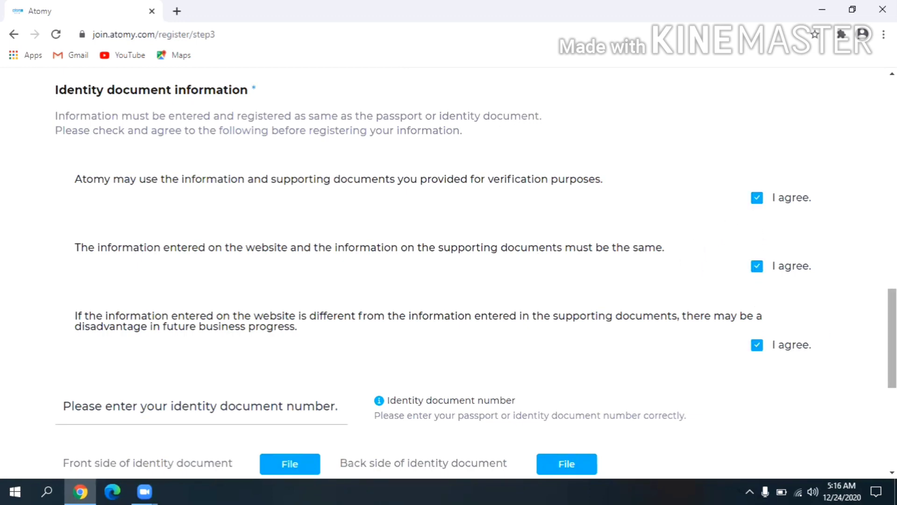
Enter the identity document number in its field.
scroll(280, 257, down, 4)
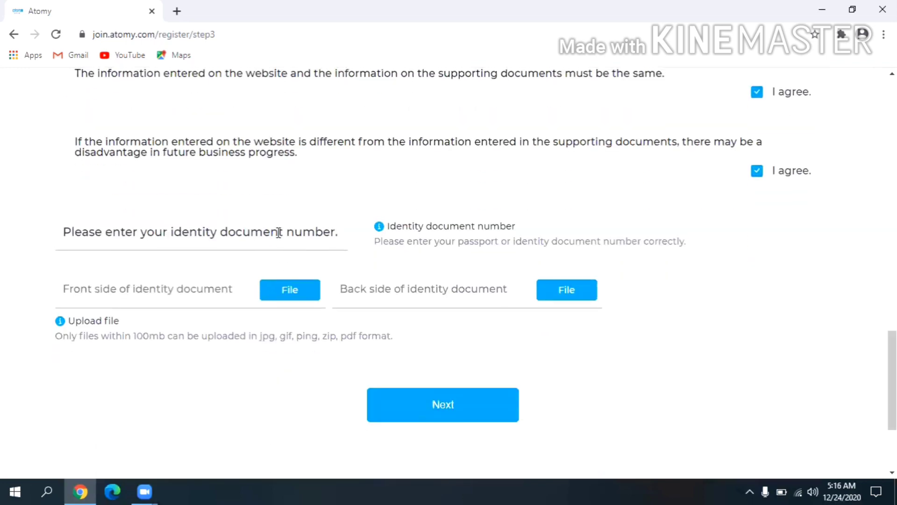
click(279, 233)
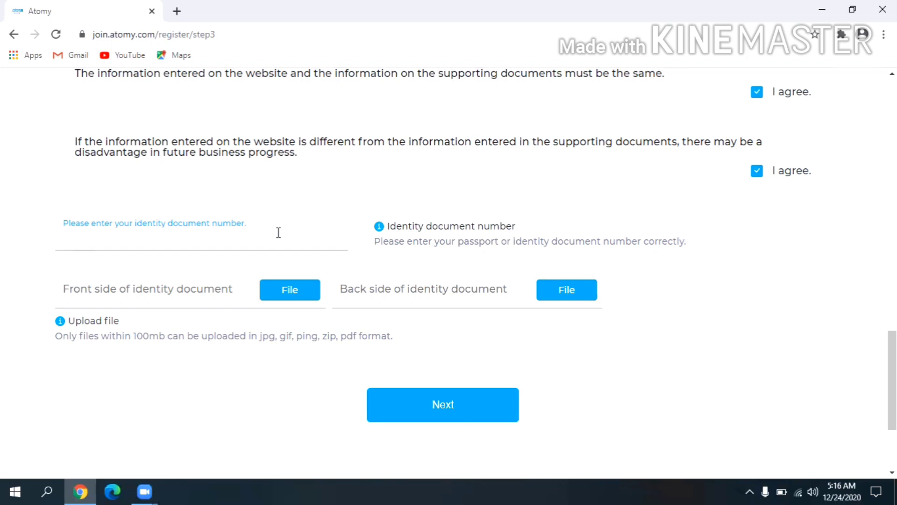
text(33)
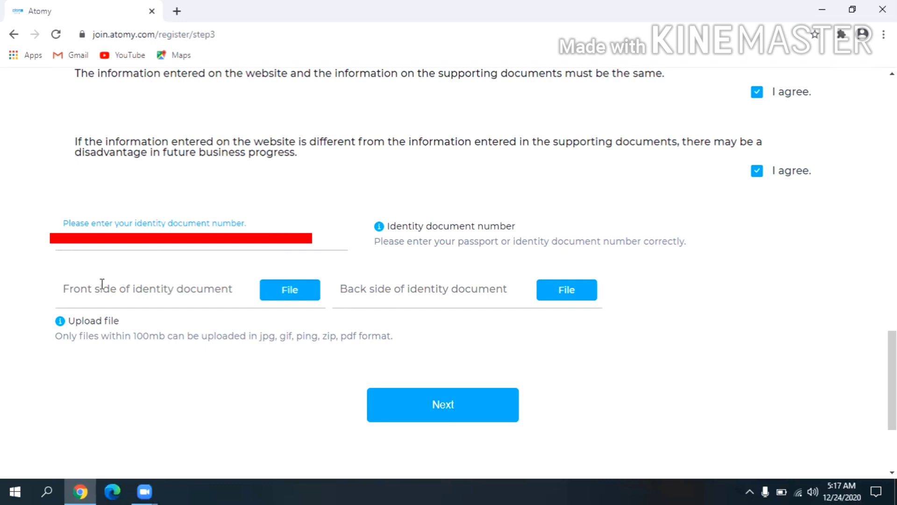
Attach front.jpg and back.jpg from the Desktop as the document's front and back images.
click(285, 289)
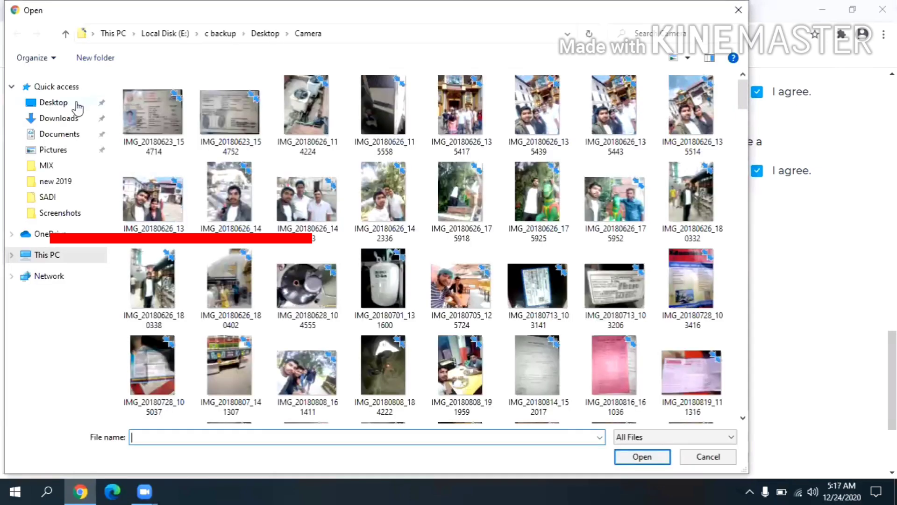
click(78, 107)
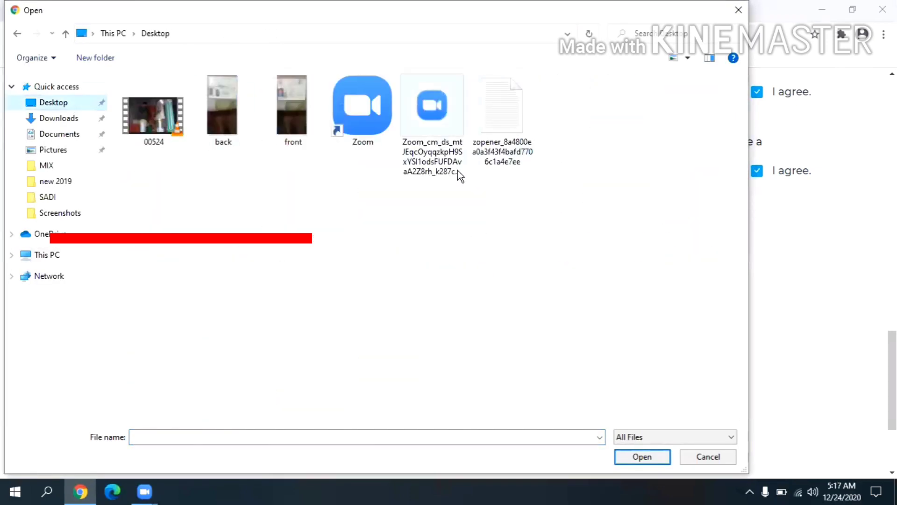
click(317, 138)
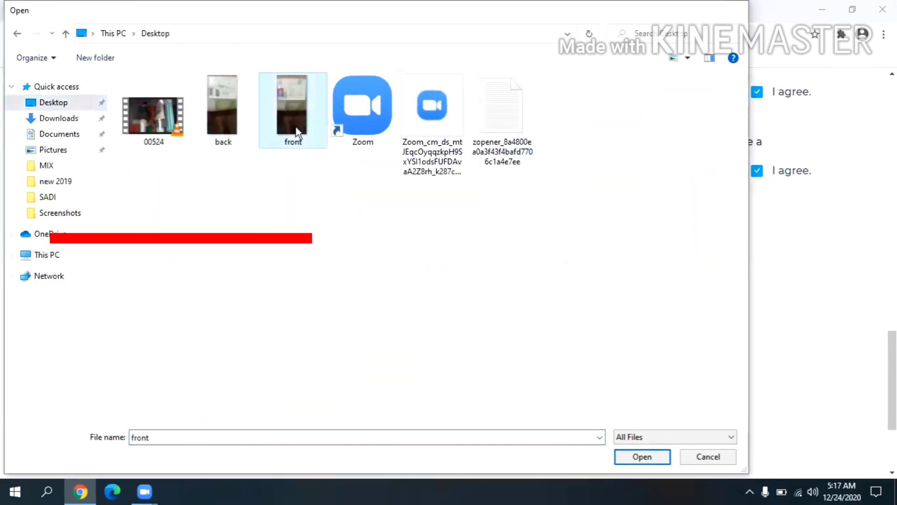
double_click(316, 138)
click(558, 291)
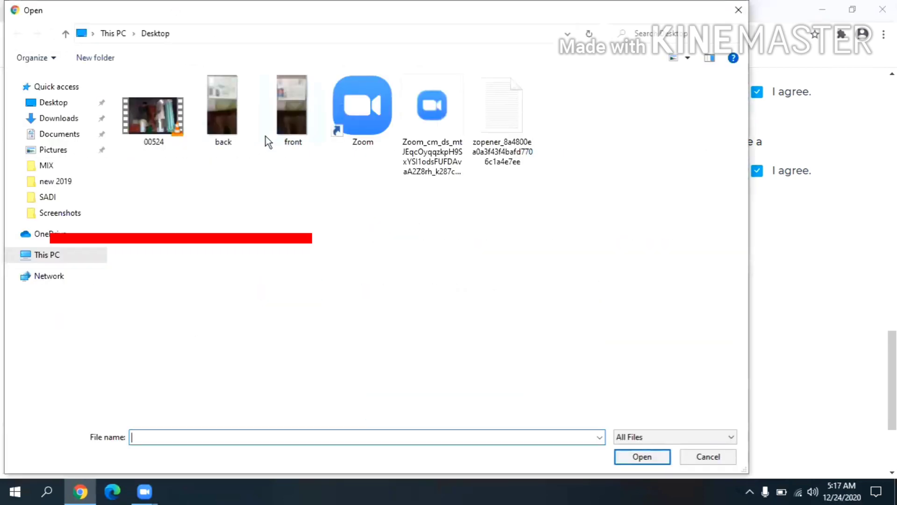
click(285, 136)
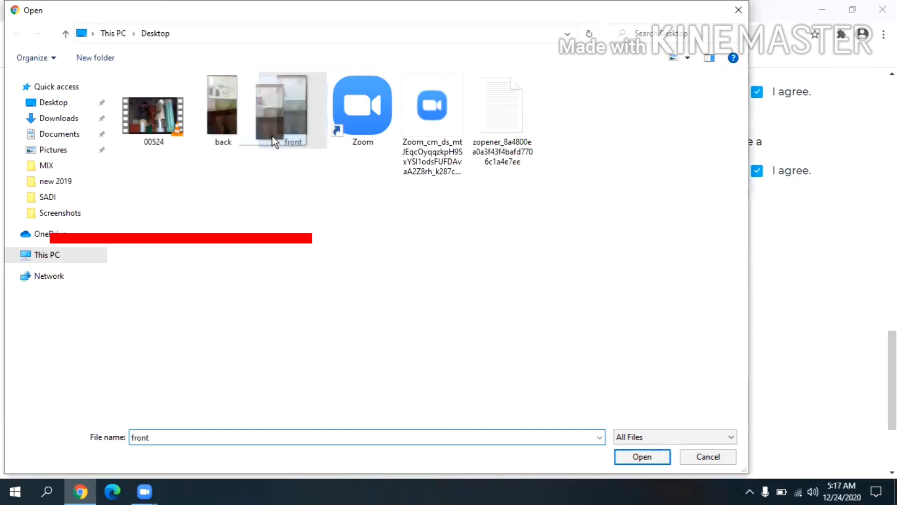
double_click(248, 122)
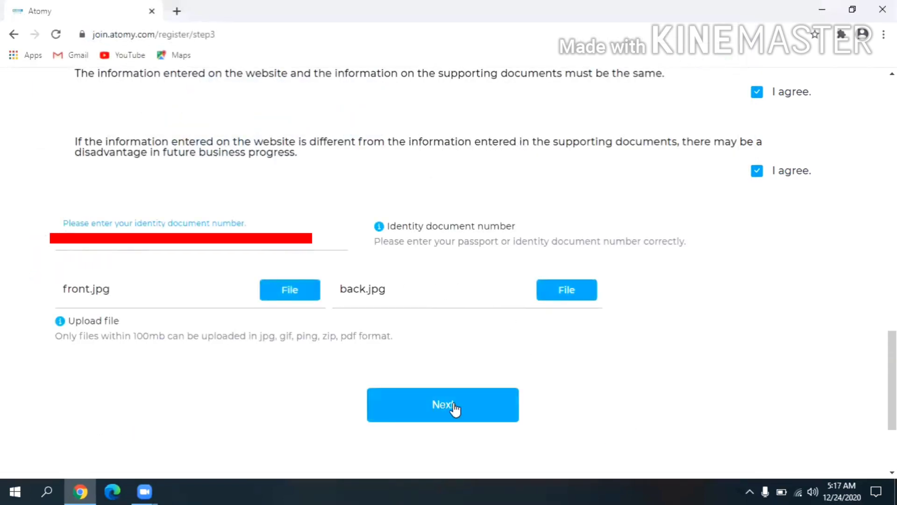
Submit the verification details and proceed to the Information step.
click(455, 409)
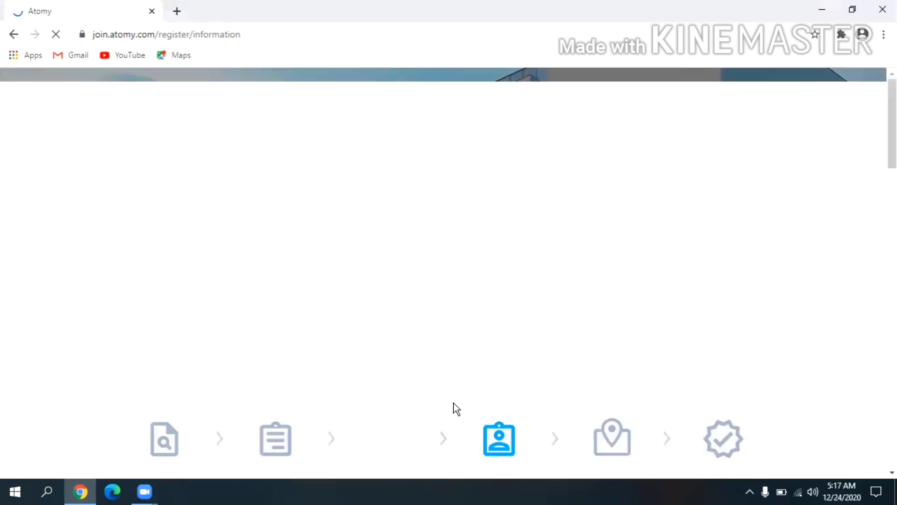
Fill the Name(Local) first and last name fields from the saved autofill suggestions.
scroll(830, 295, down, 9)
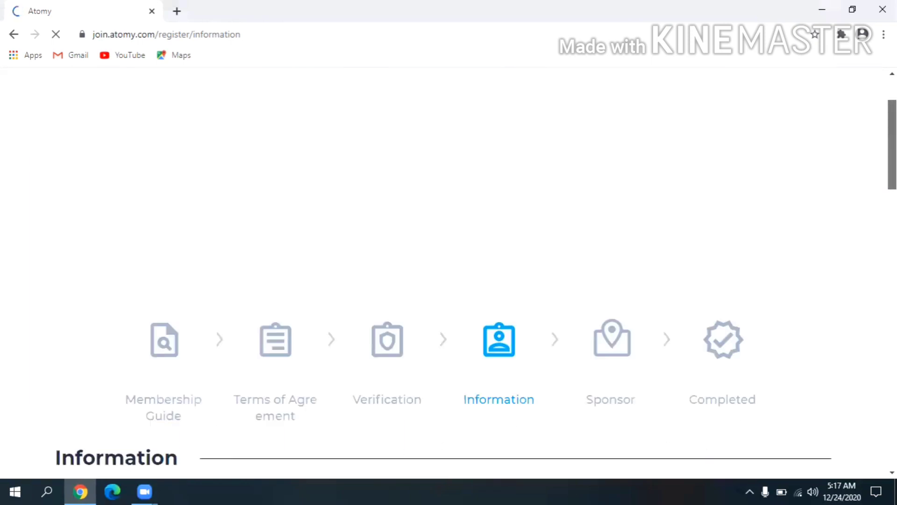
scroll(476, 274, down, 3)
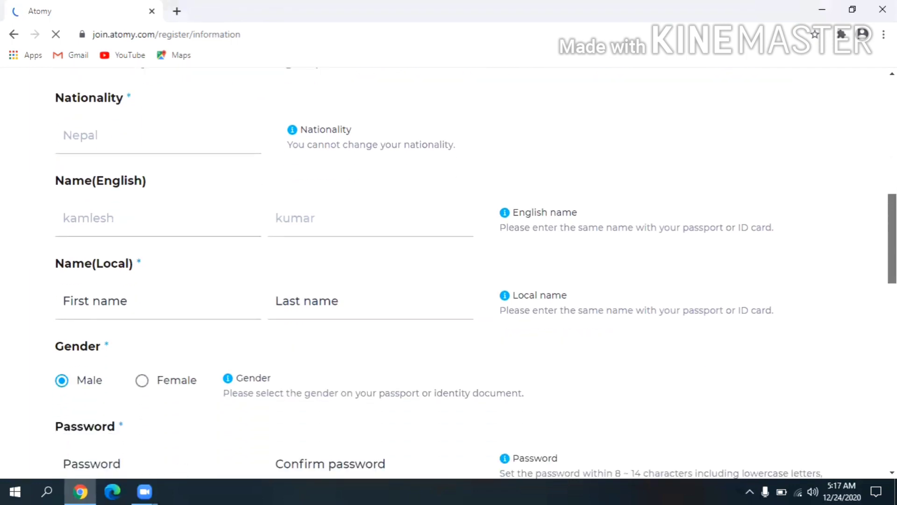
scroll(221, 245, down, 2)
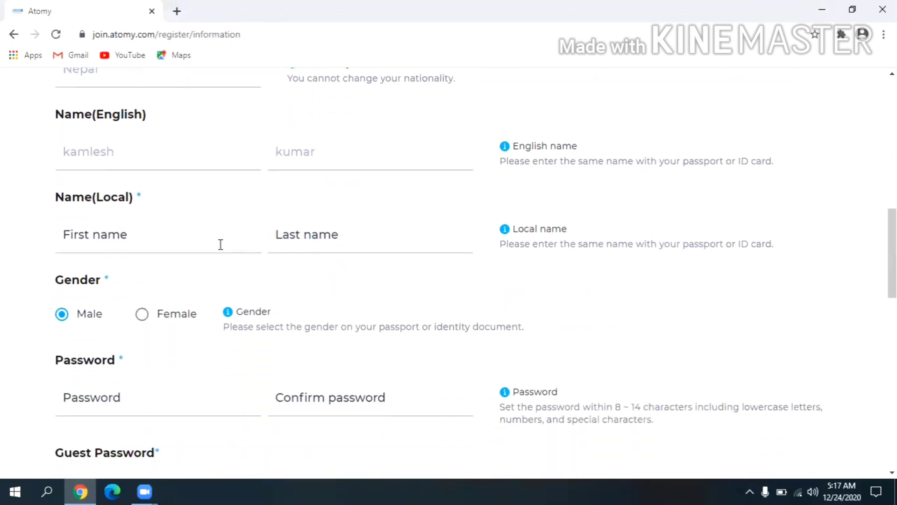
click(220, 245)
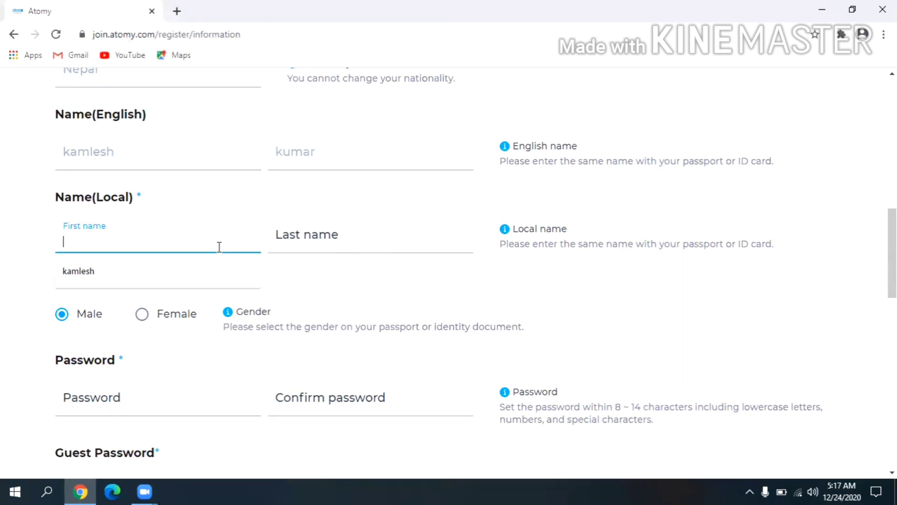
click(209, 271)
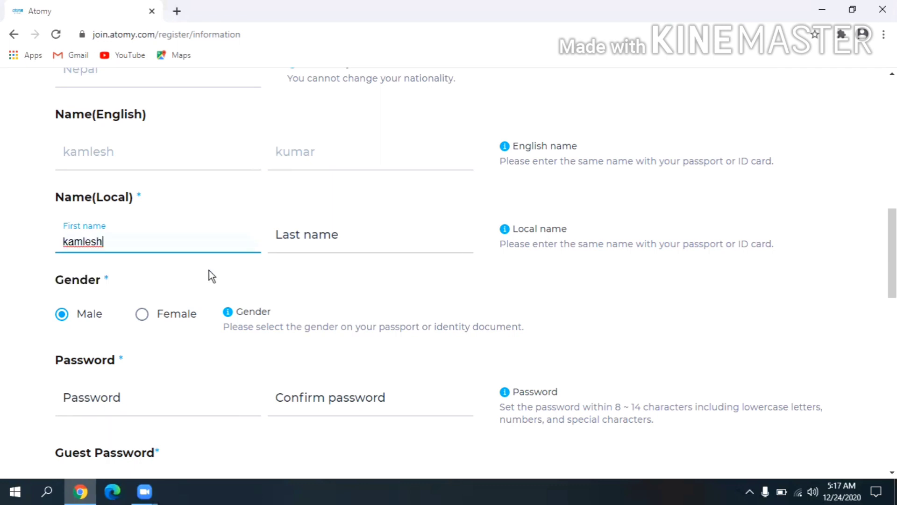
click(307, 236)
click(297, 269)
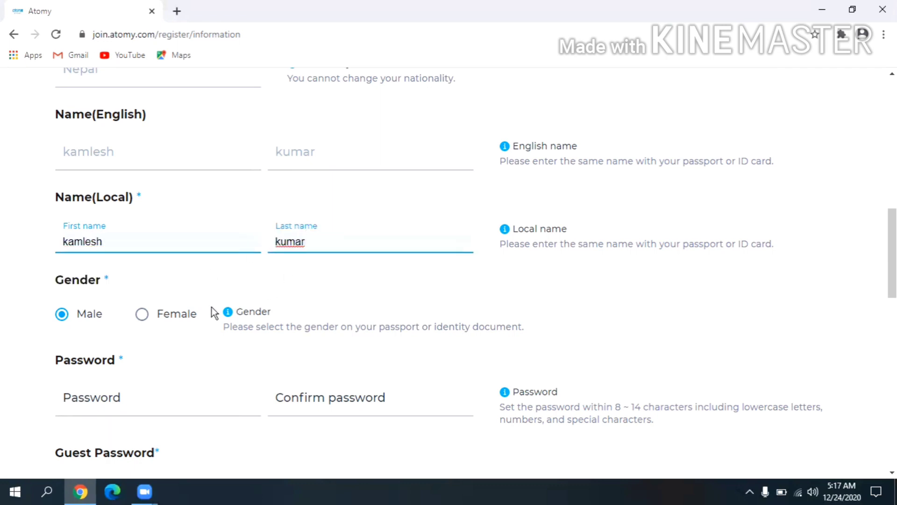
scroll(419, 296, down, 4)
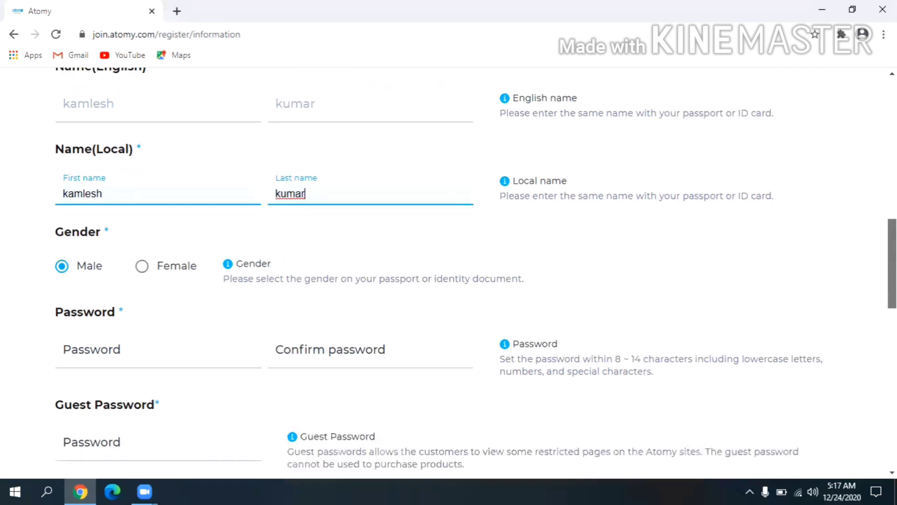
click(136, 233)
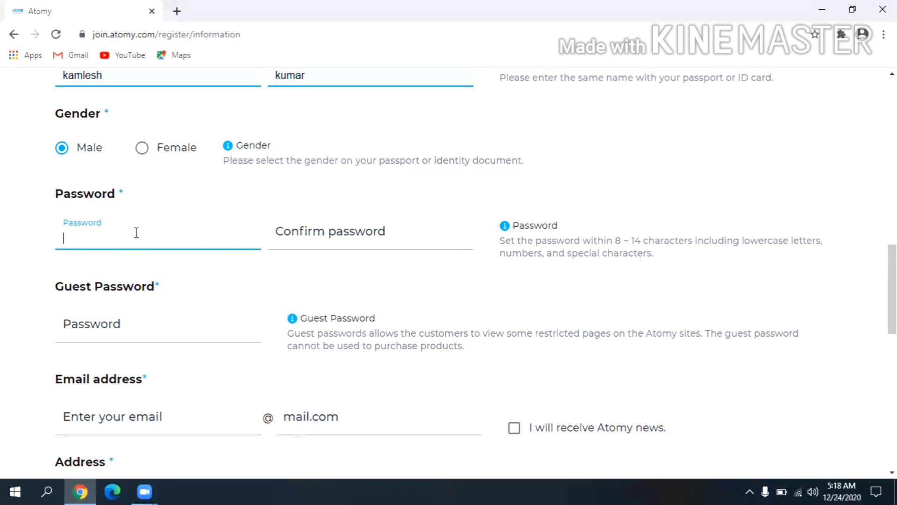
Enter the account password, confirm it, and enter a guest password.
text(aaaaaaaaaa)
click(292, 244)
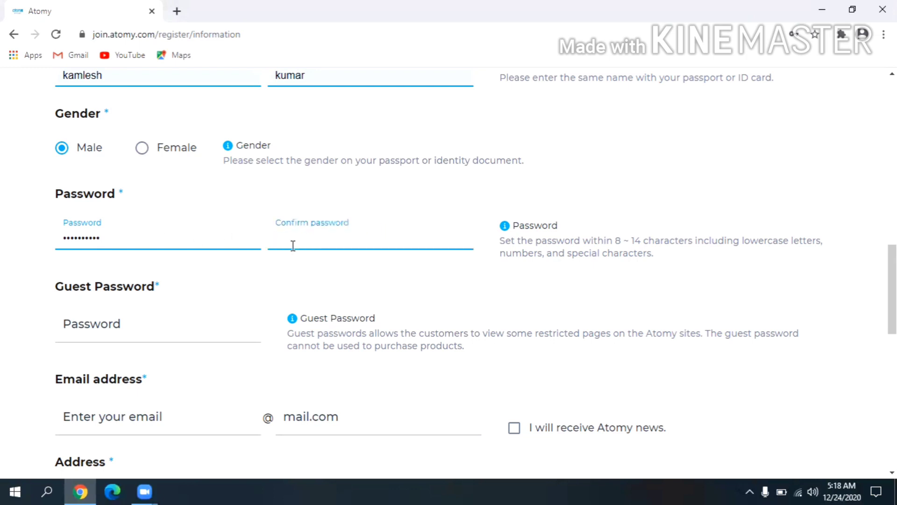
text(**********)
click(157, 327)
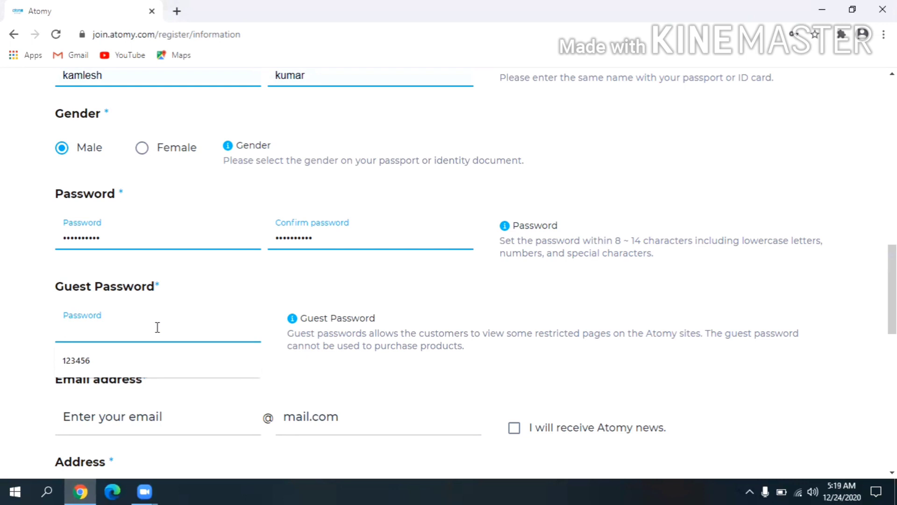
text(123456)
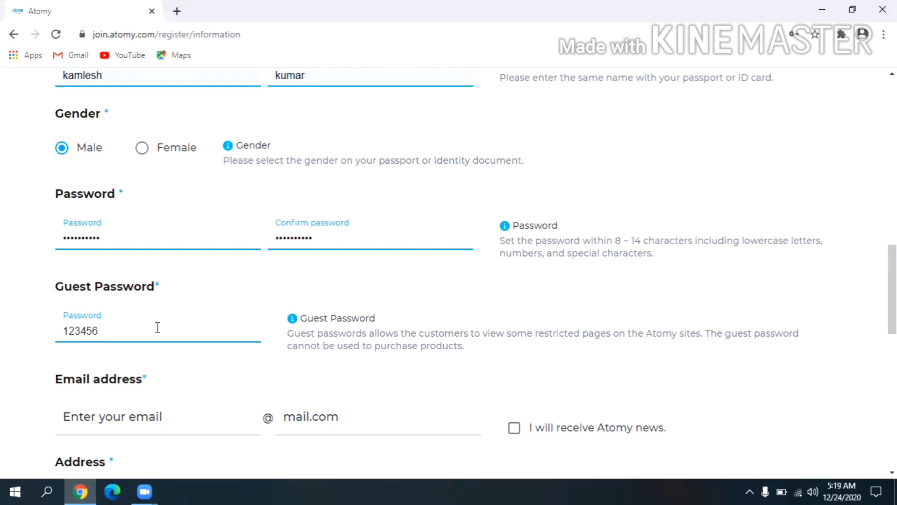
scroll(288, 301, down, 5)
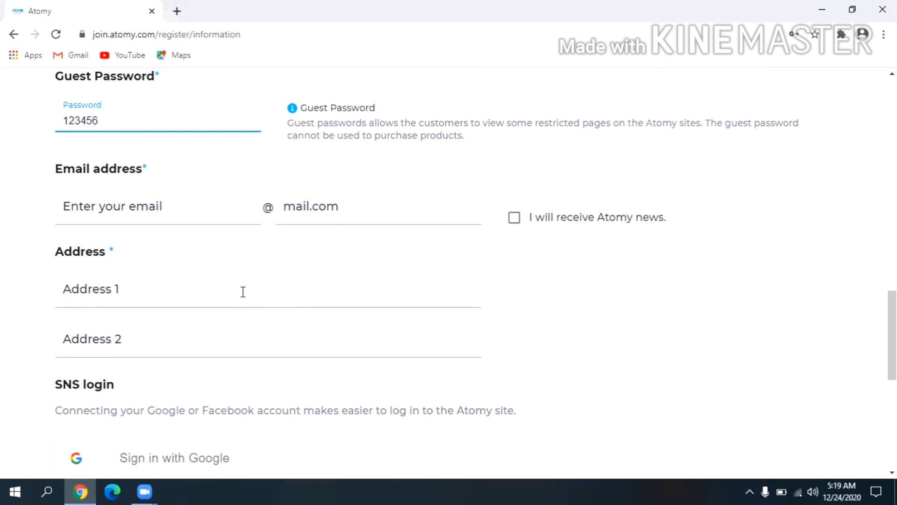
Enter the email username and set the email domain to gmail.com.
click(218, 204)
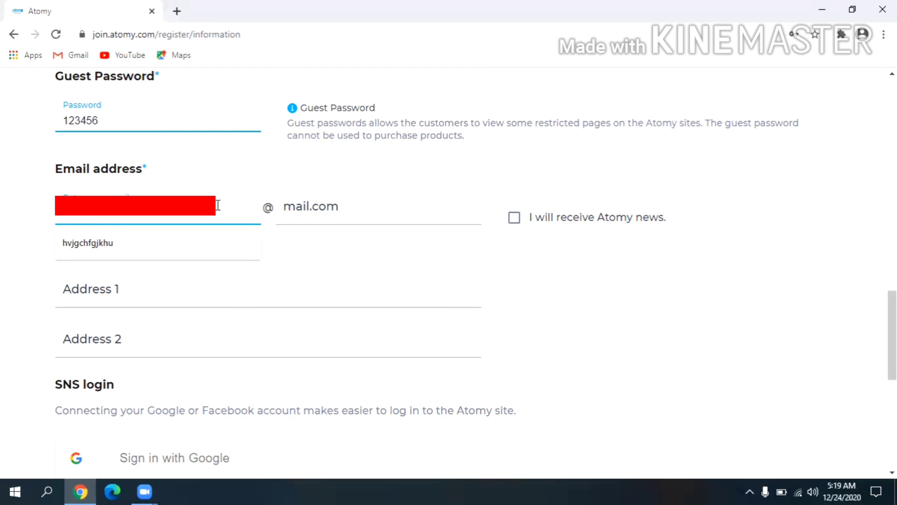
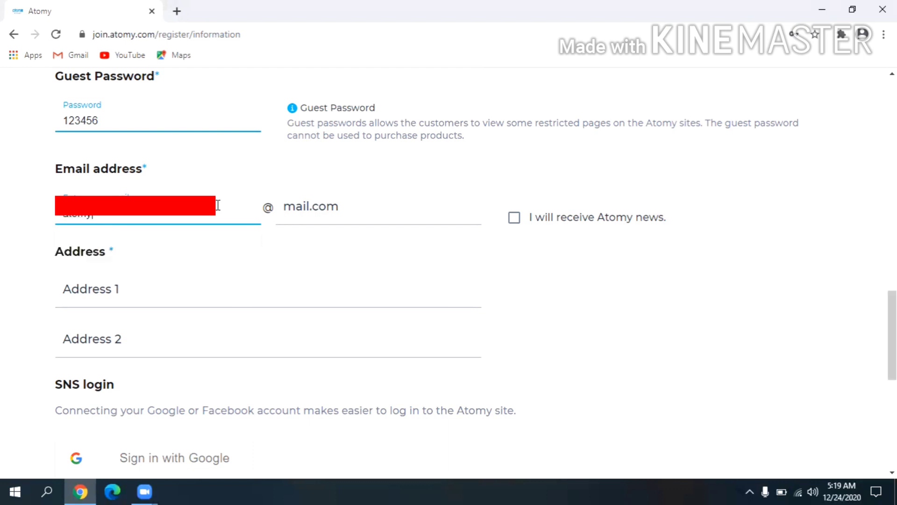
click(347, 212)
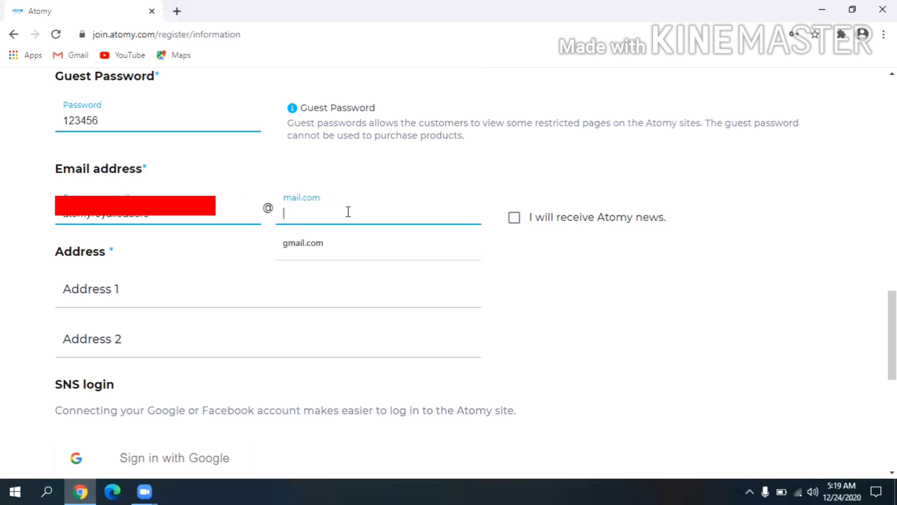
click(333, 237)
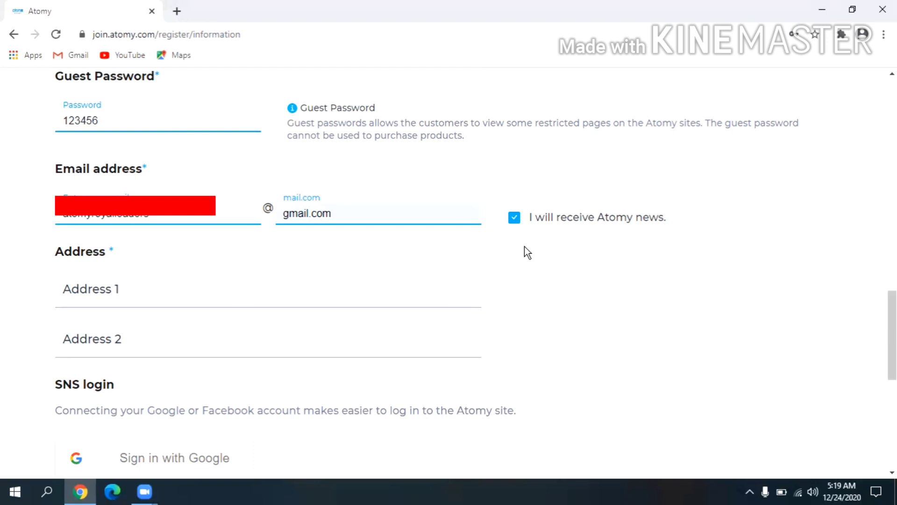
Fill in Address 1 and Address 2, then submit the Information step.
click(286, 305)
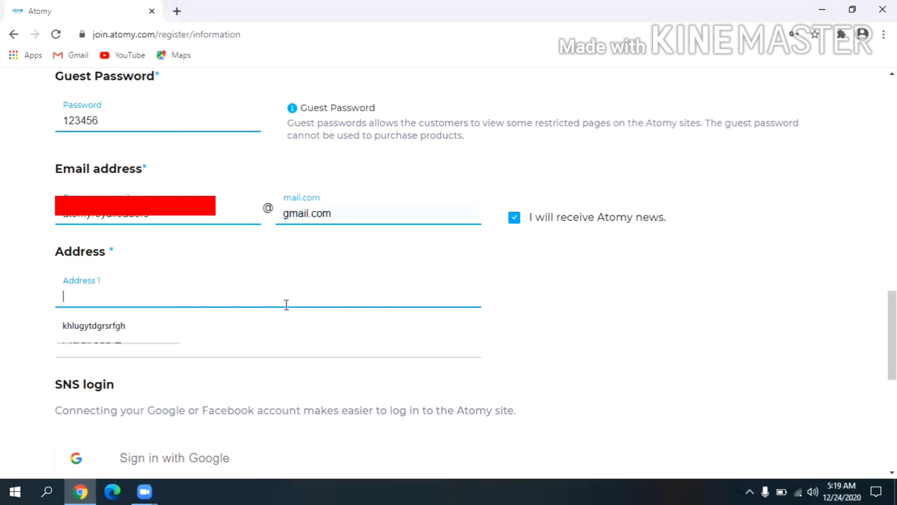
text(Simraungad)
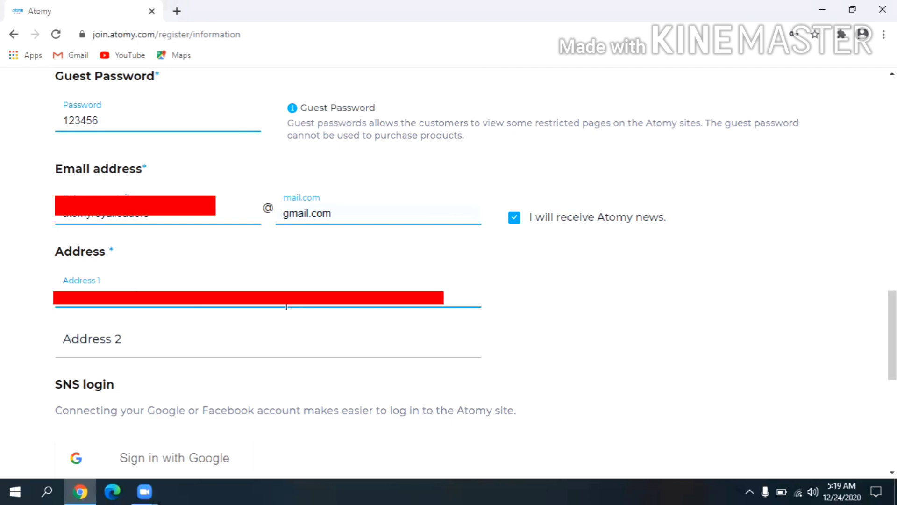
click(257, 339)
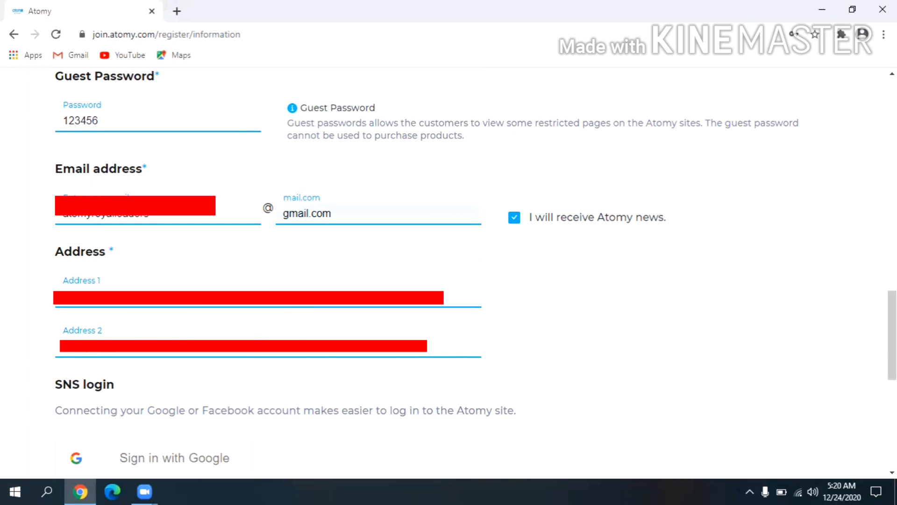
drag(892, 336, 892, 396)
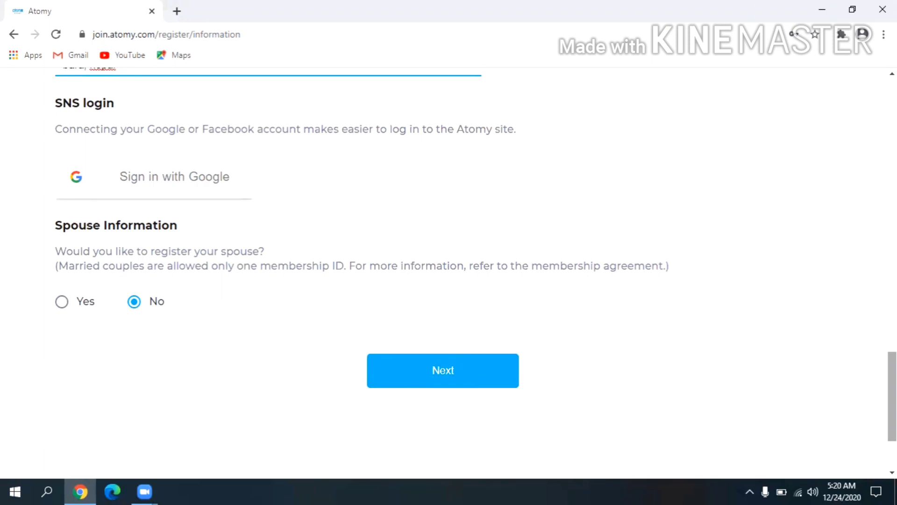
click(489, 378)
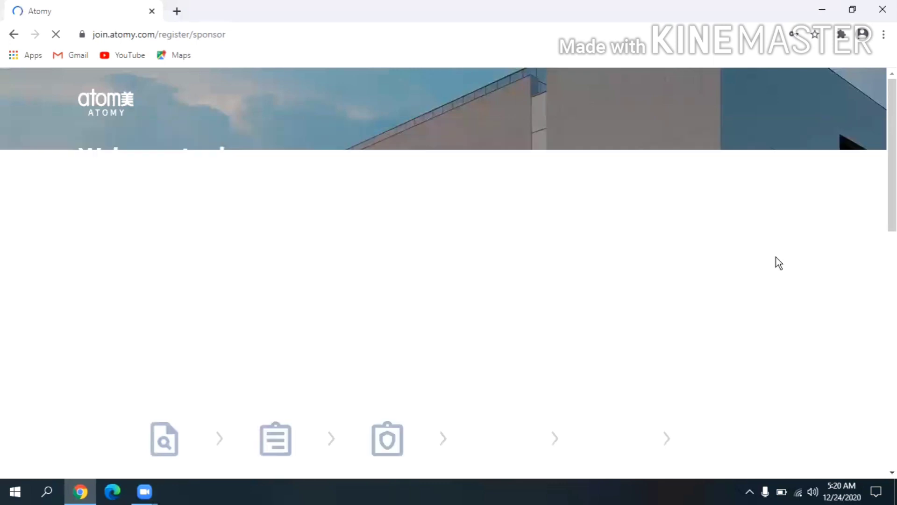
Search for the sponsor by their membership ID and select them, filling in the ATOMY INDIA center.
scroll(877, 284, down, 8)
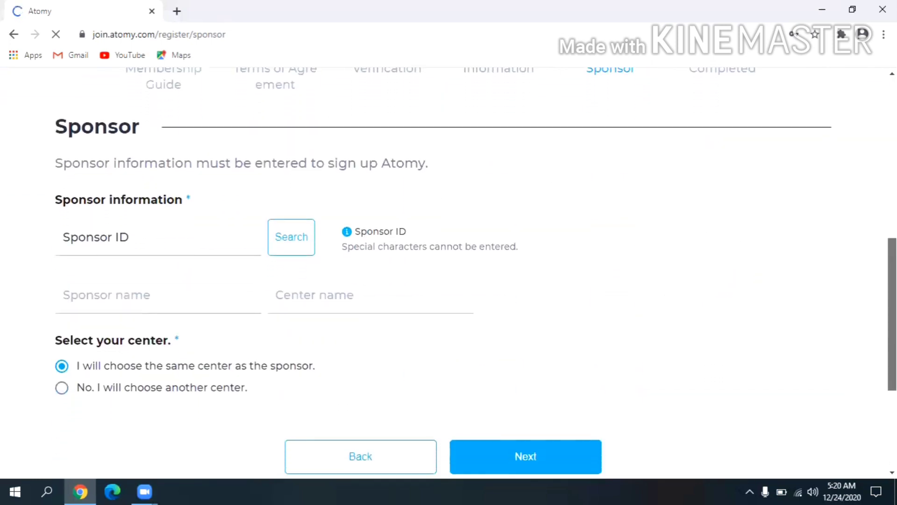
click(152, 228)
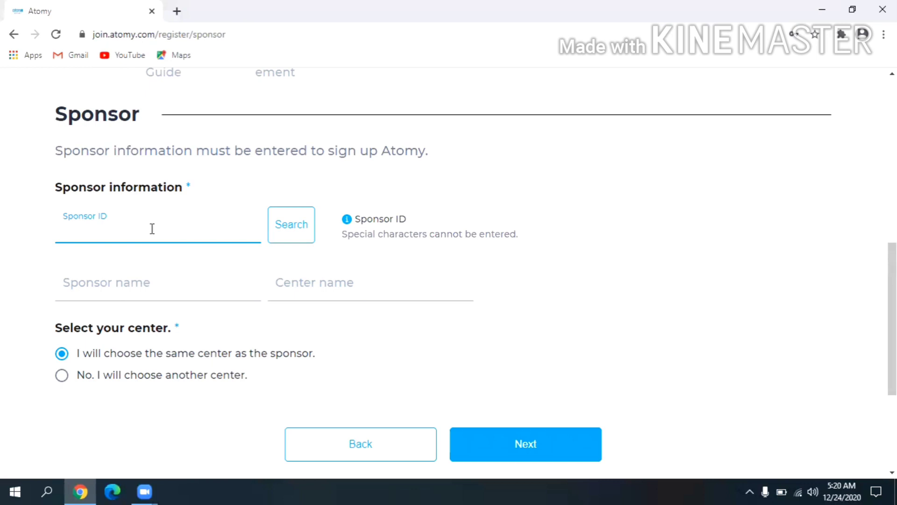
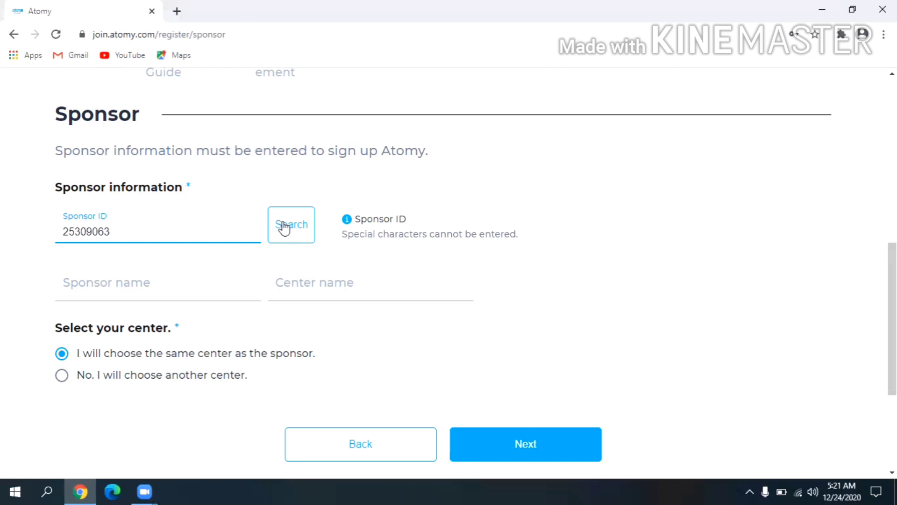
click(284, 226)
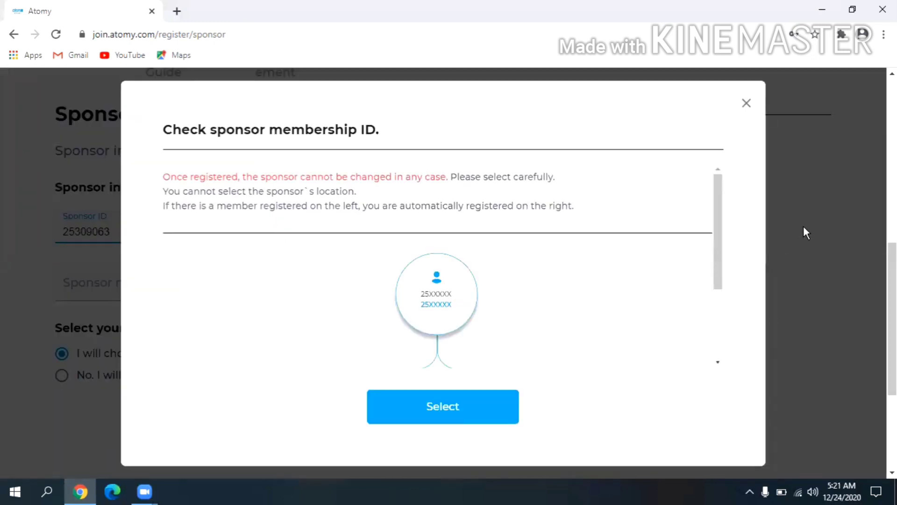
drag(722, 244, 701, 376)
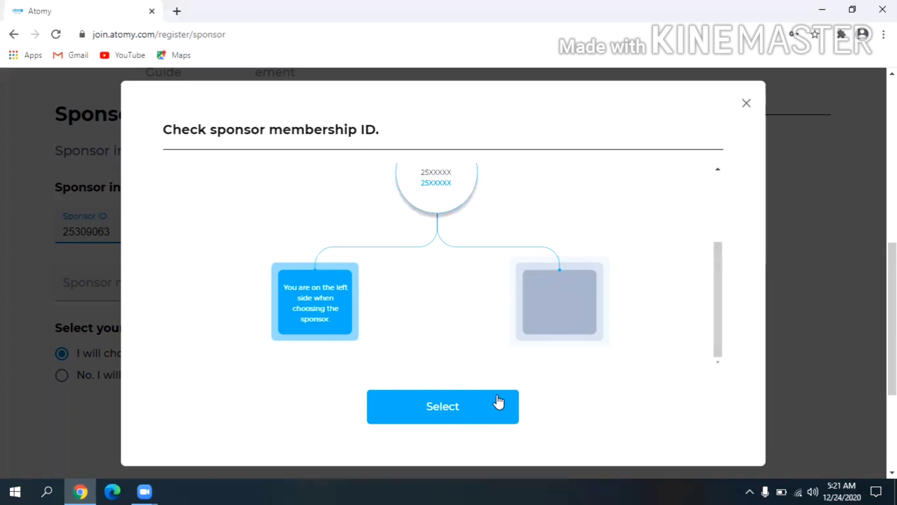
click(453, 406)
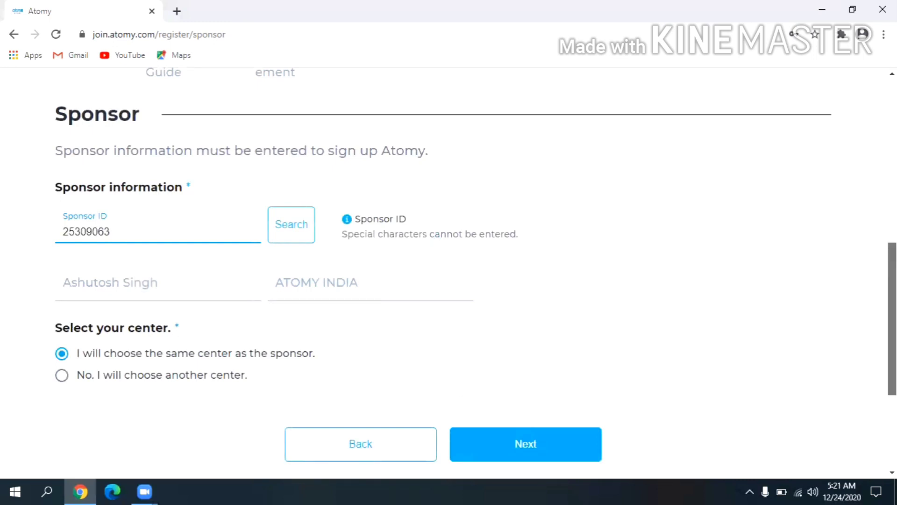
scroll(476, 274, down, 2)
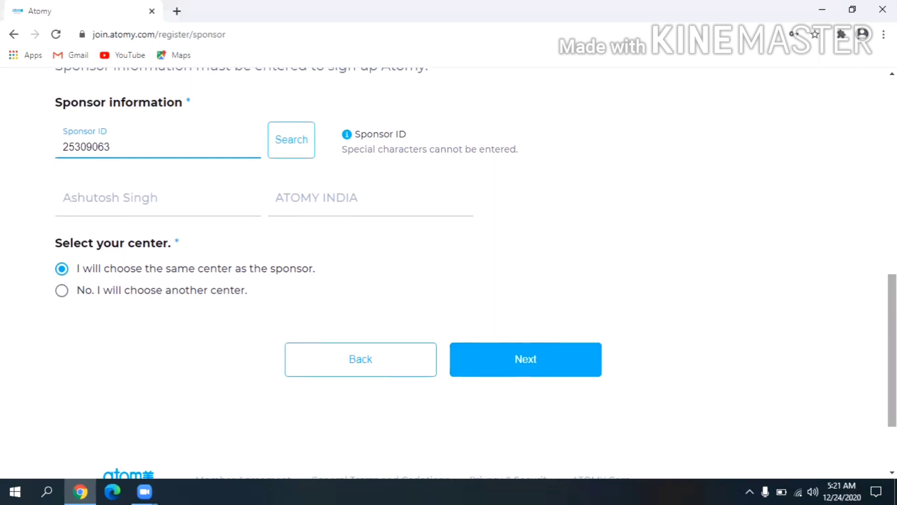
Proceed to the center confirmation prompt, then dismiss it.
click(511, 355)
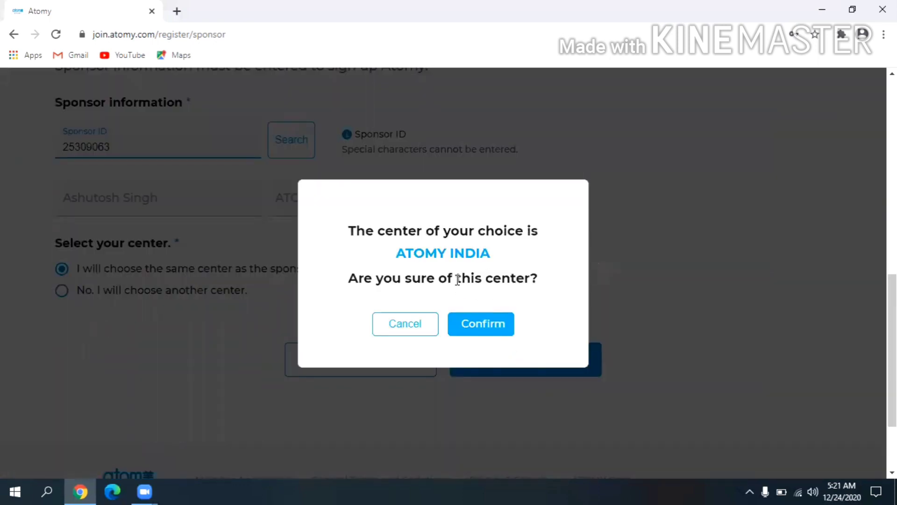
drag(434, 287, 504, 242)
click(503, 242)
click(406, 327)
Browse the other-center country list, revert to the sponsor's center, and confirm ATOMY INDIA.
click(62, 291)
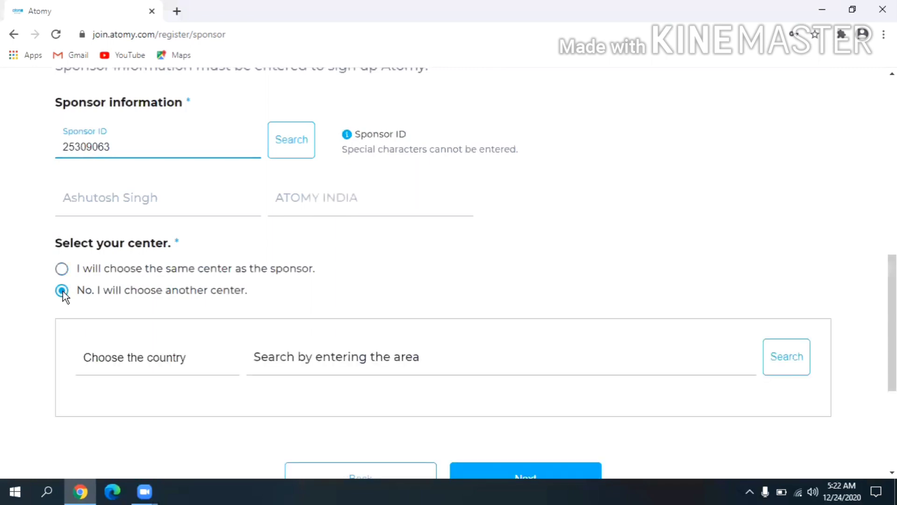
click(186, 360)
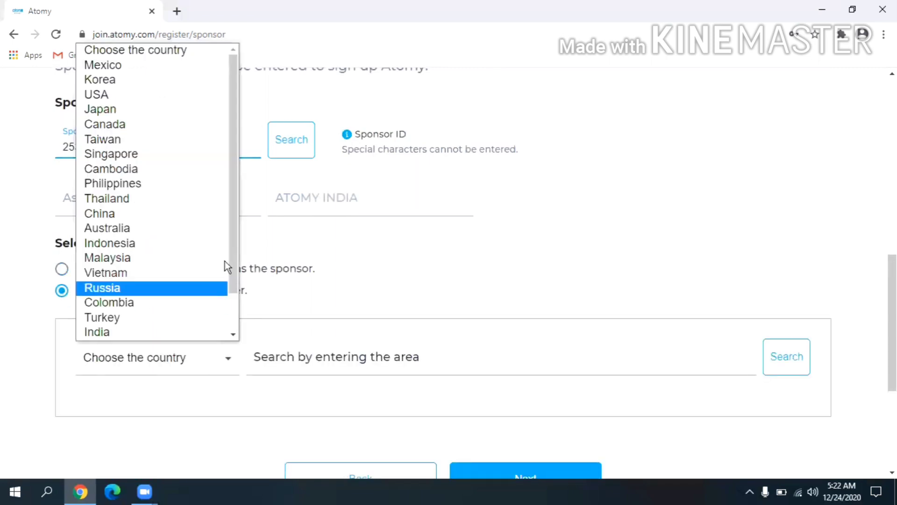
drag(230, 254, 240, 299)
click(241, 299)
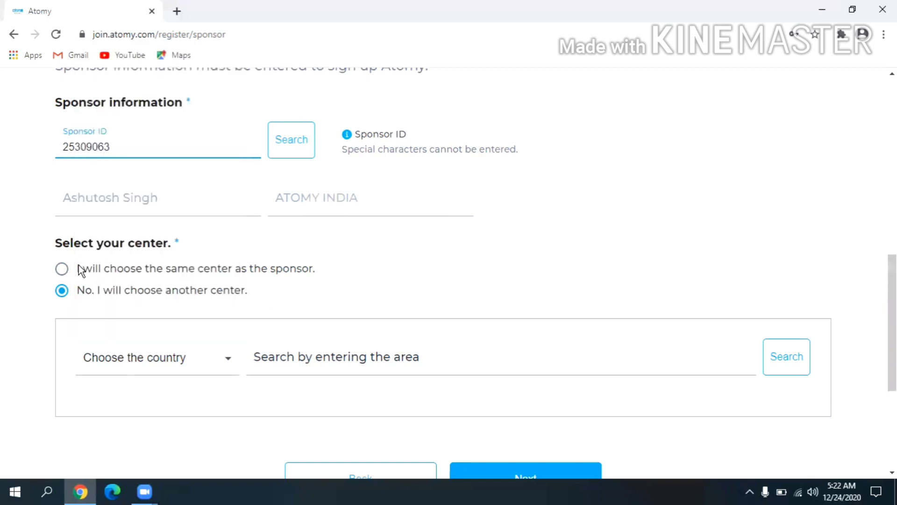
click(62, 270)
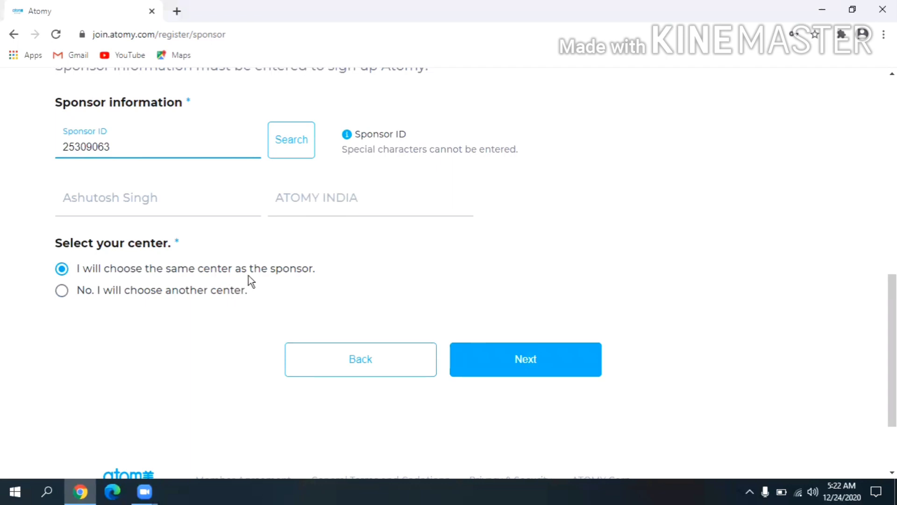
click(533, 366)
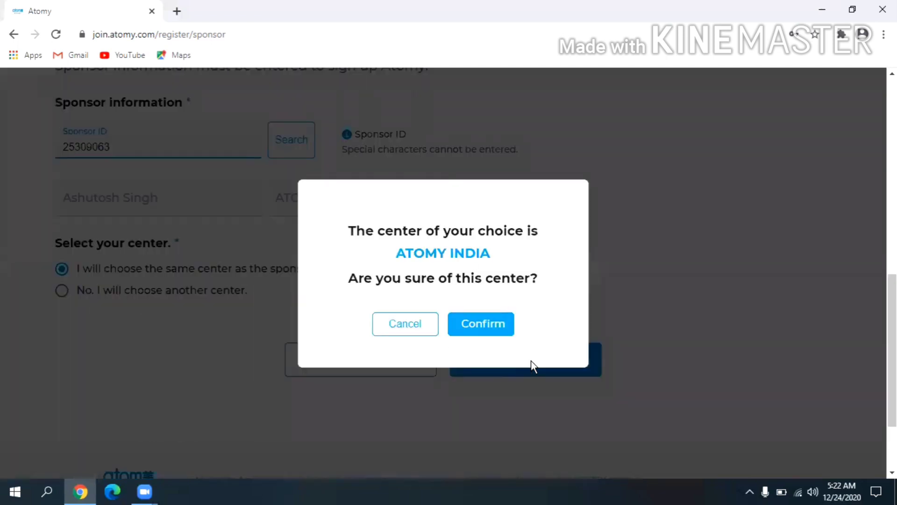
click(487, 334)
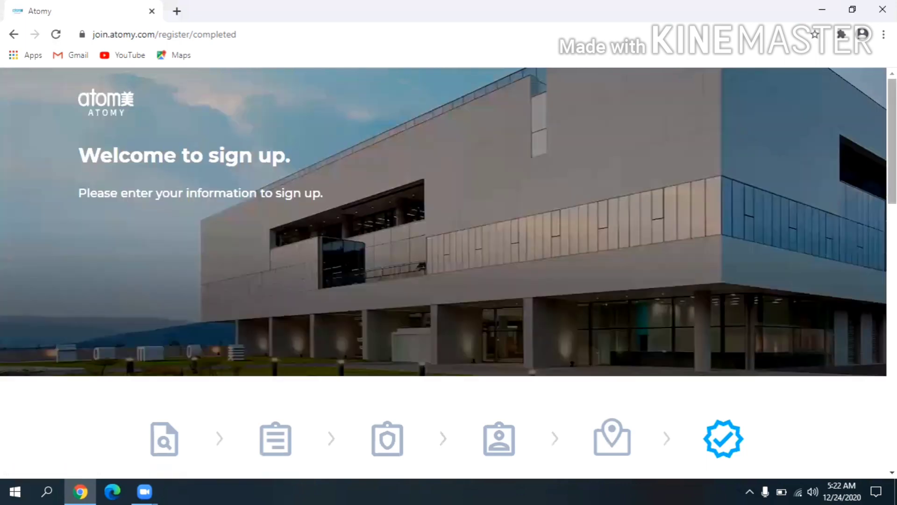
scroll(448, 271, down, 10)
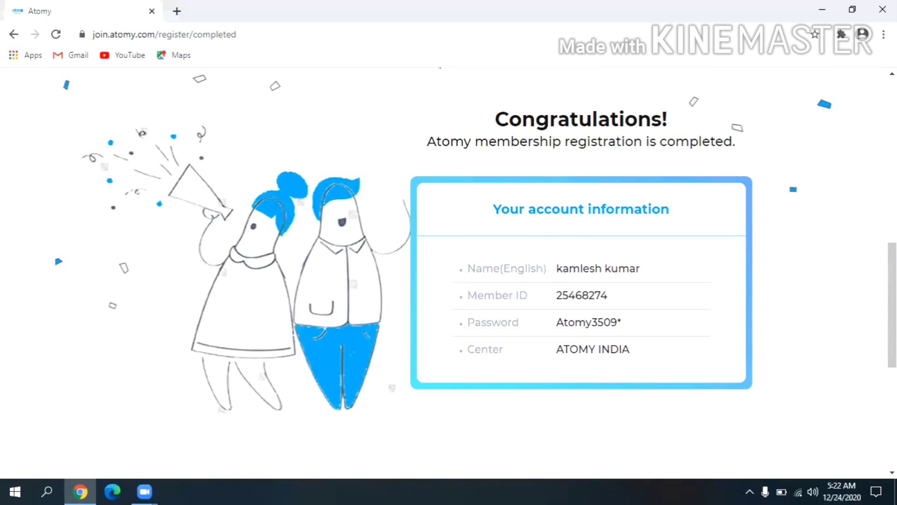
scroll(448, 271, up, 8)
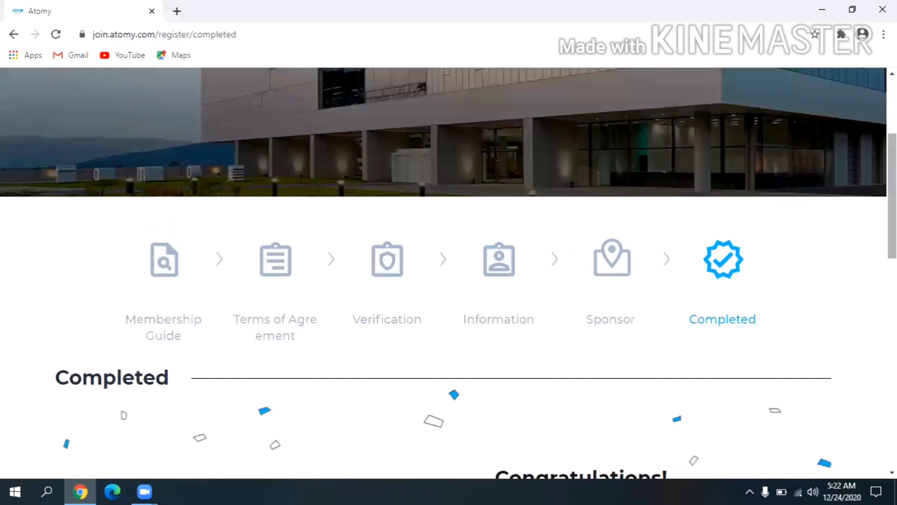
scroll(881, 282, down, 8)
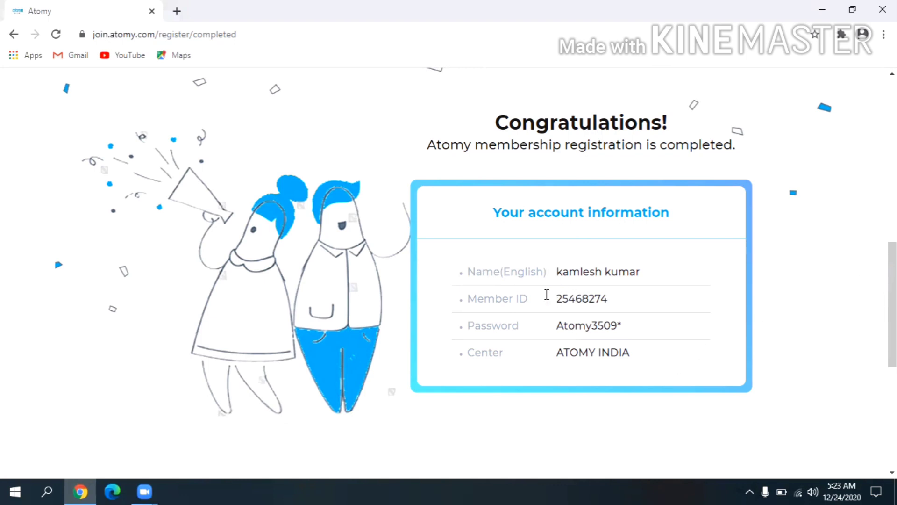
drag(549, 293, 609, 296)
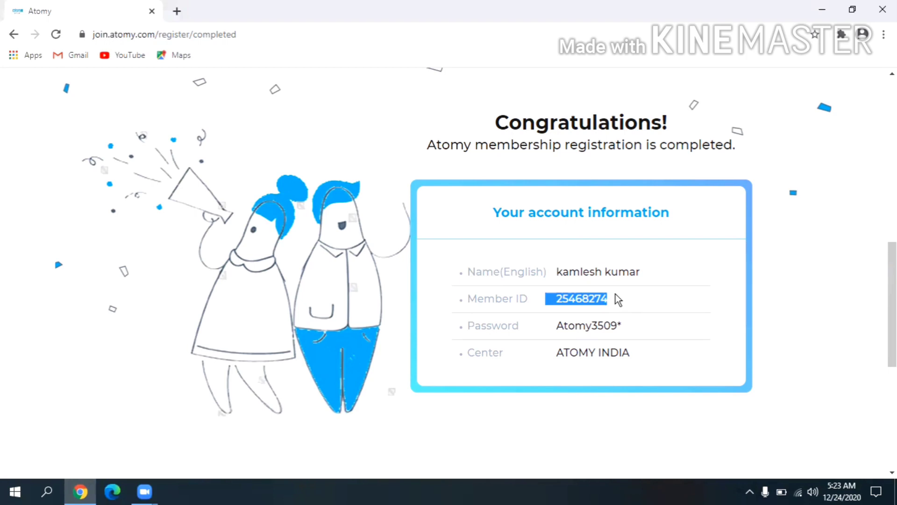
click(742, 266)
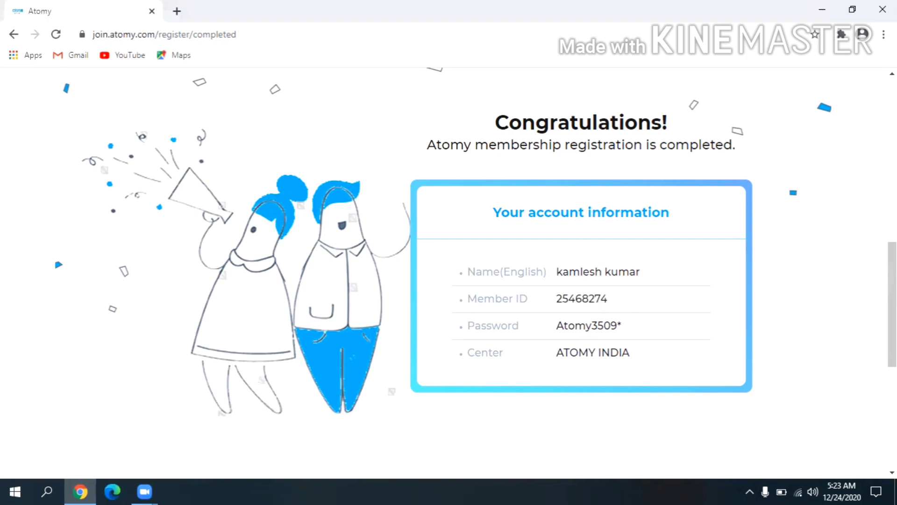